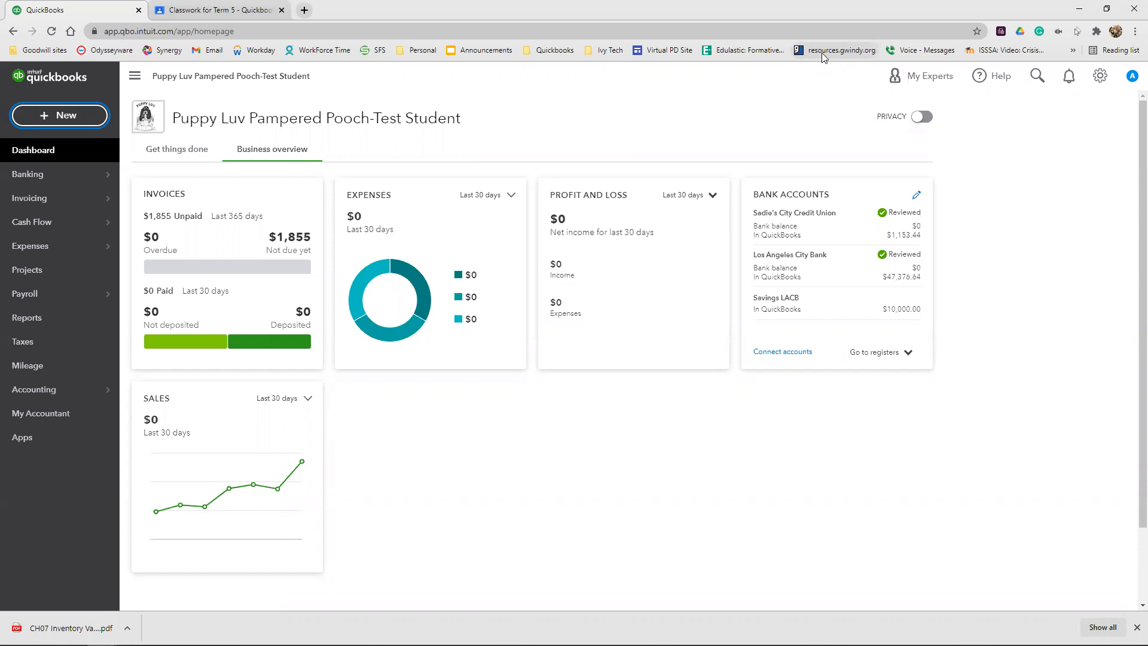
# Start a new vendor credit, expand its item details section and collapse the category details section.
pyautogui.click(92, 117)
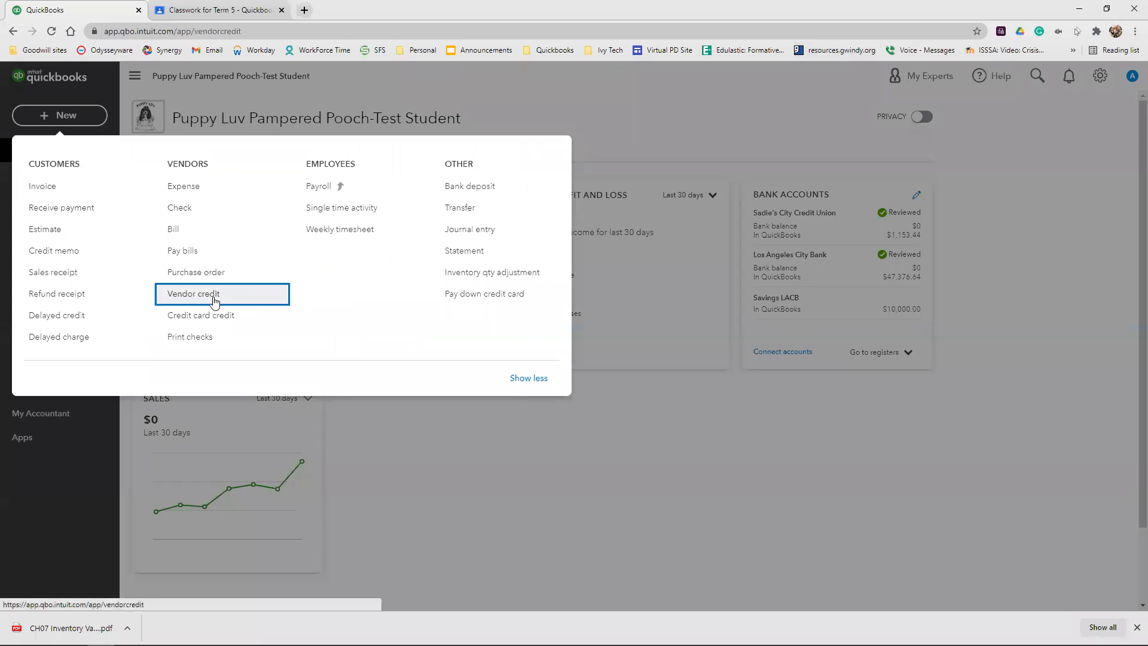
pyautogui.click(206, 296)
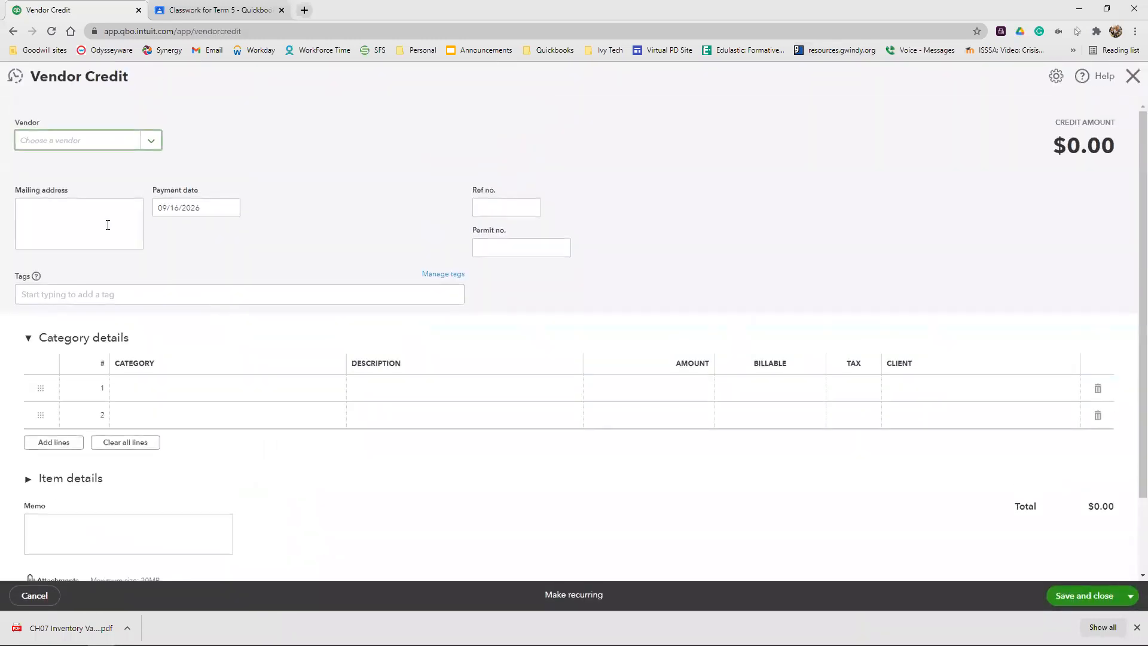
pyautogui.click(59, 141)
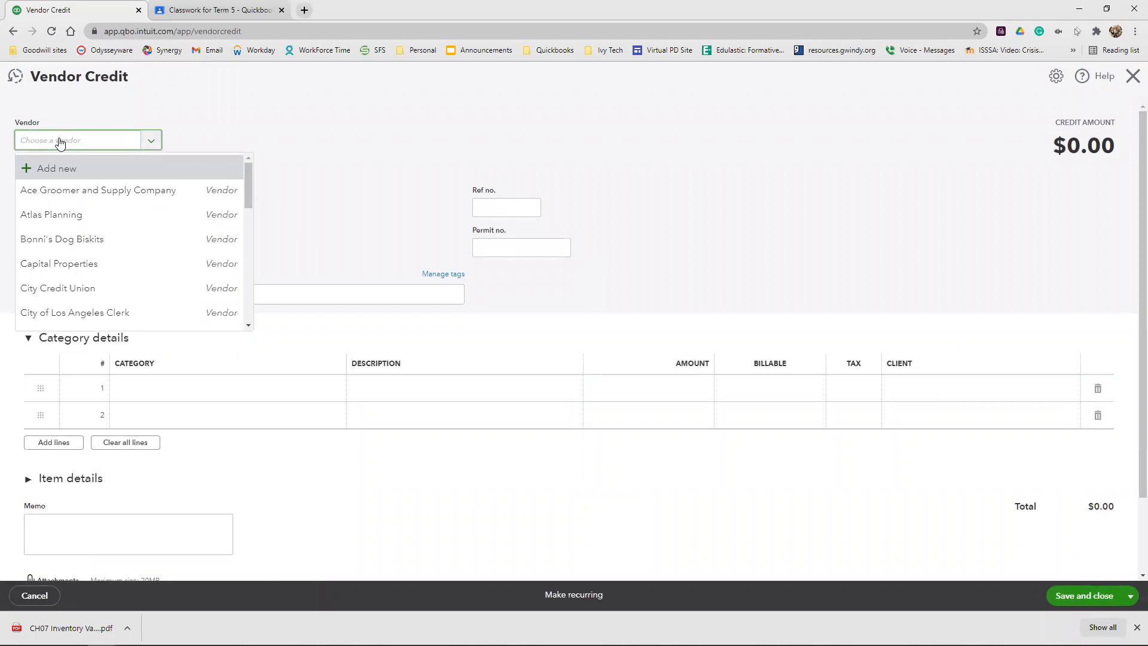
pyautogui.click(243, 395)
pyautogui.click(372, 386)
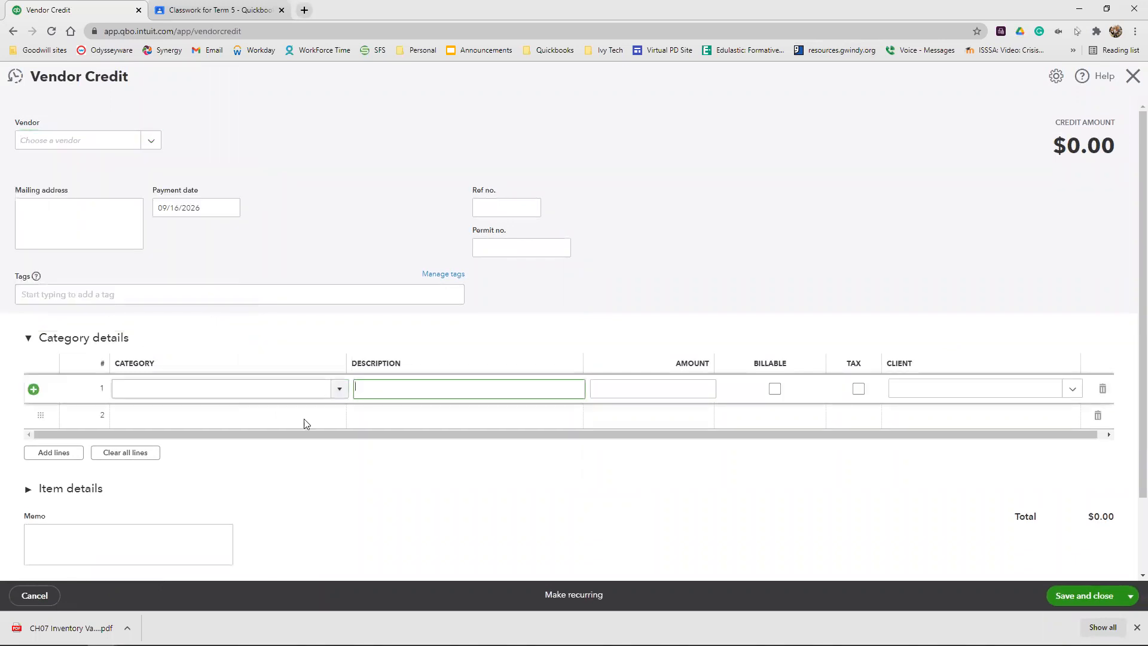
pyautogui.scroll(-2, 303, 422)
pyautogui.click(182, 399)
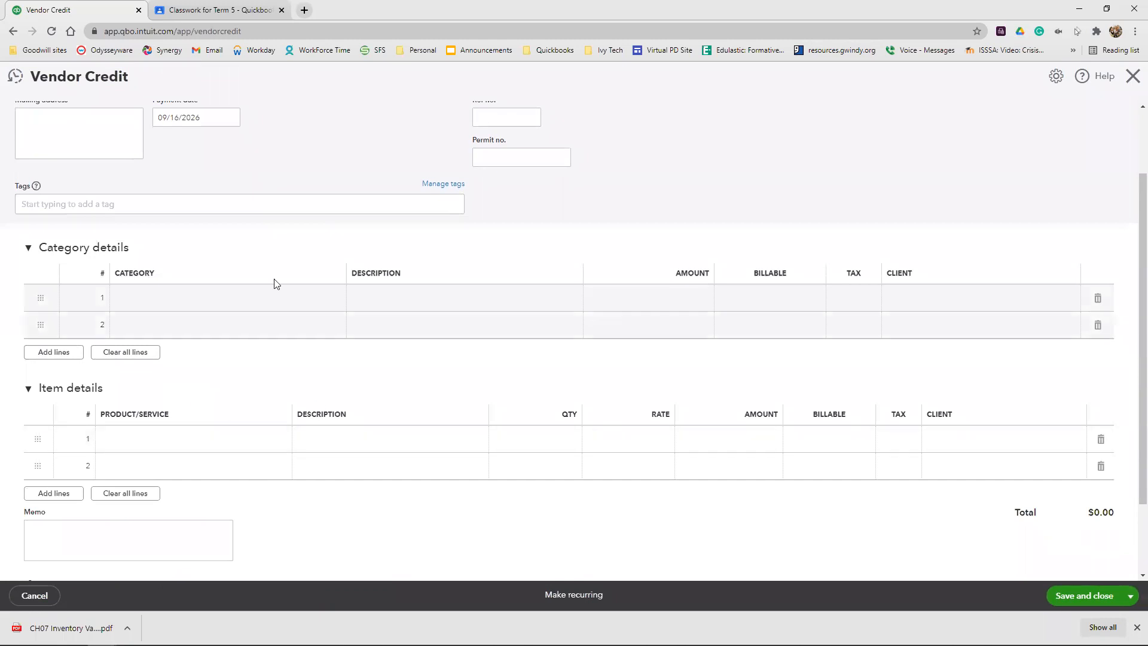
pyautogui.click(48, 248)
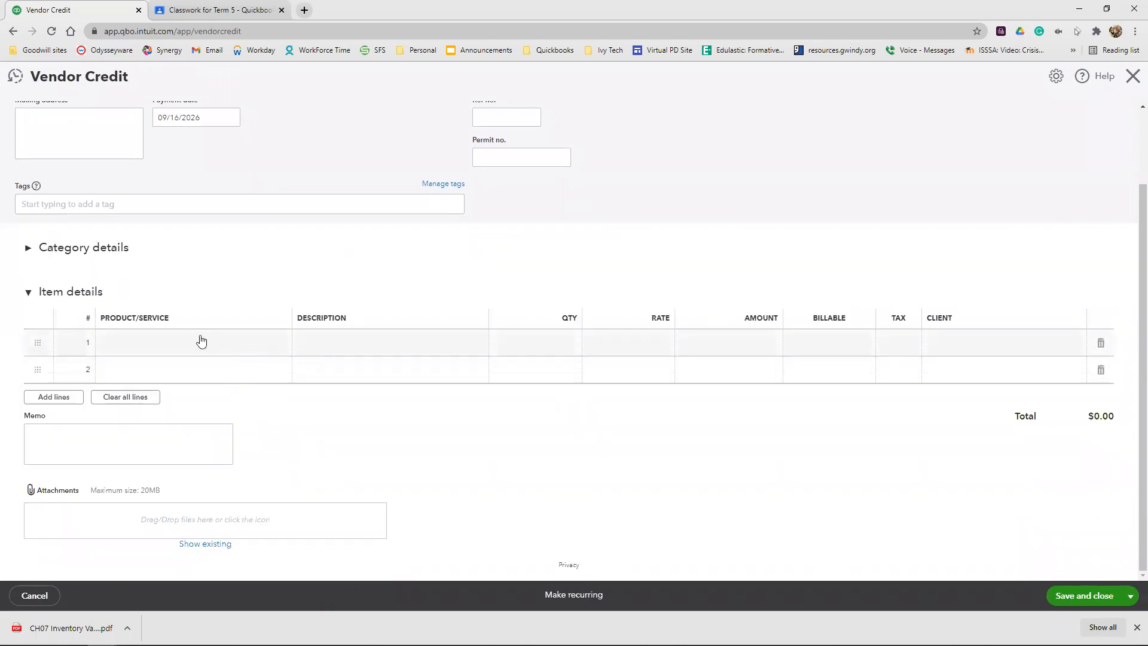
# Add Toppie Treat Toy Large to the first item line of the vendor credit with a quantity of 10.
pyautogui.click(312, 342)
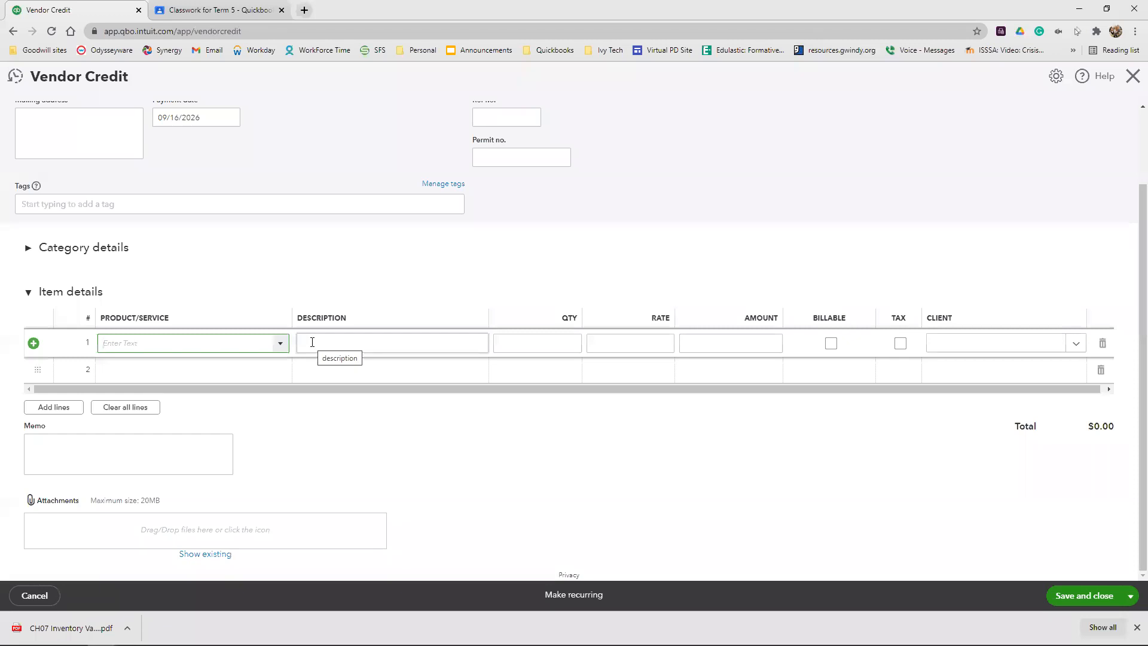
pyautogui.write('Toppie Treat Toy Large')
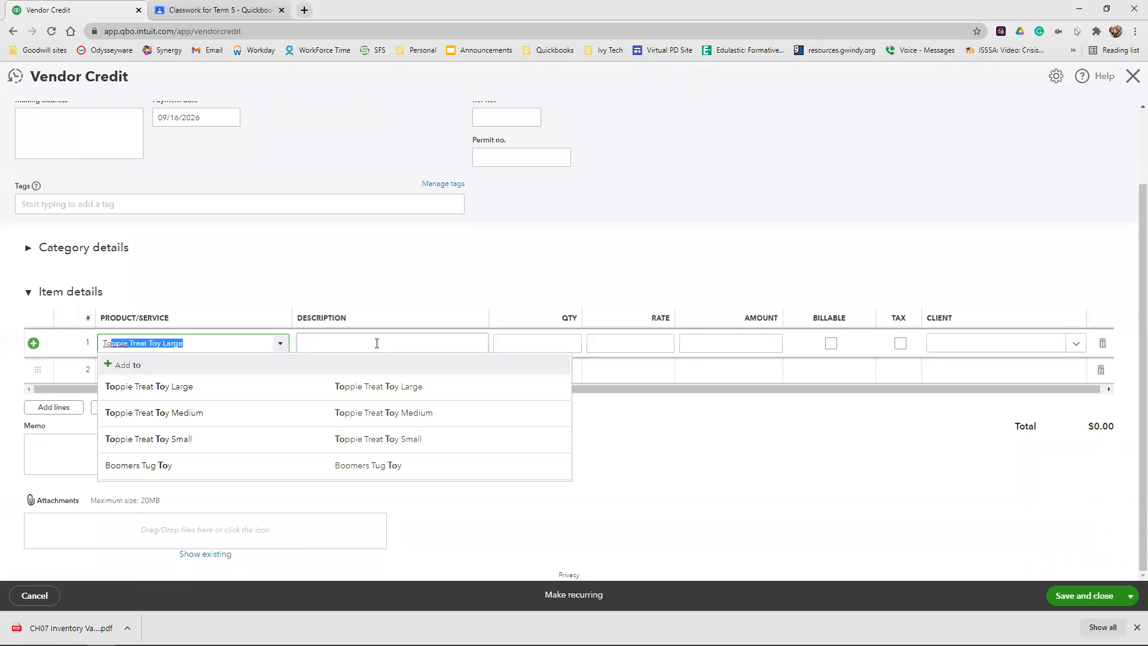
pyautogui.click(356, 384)
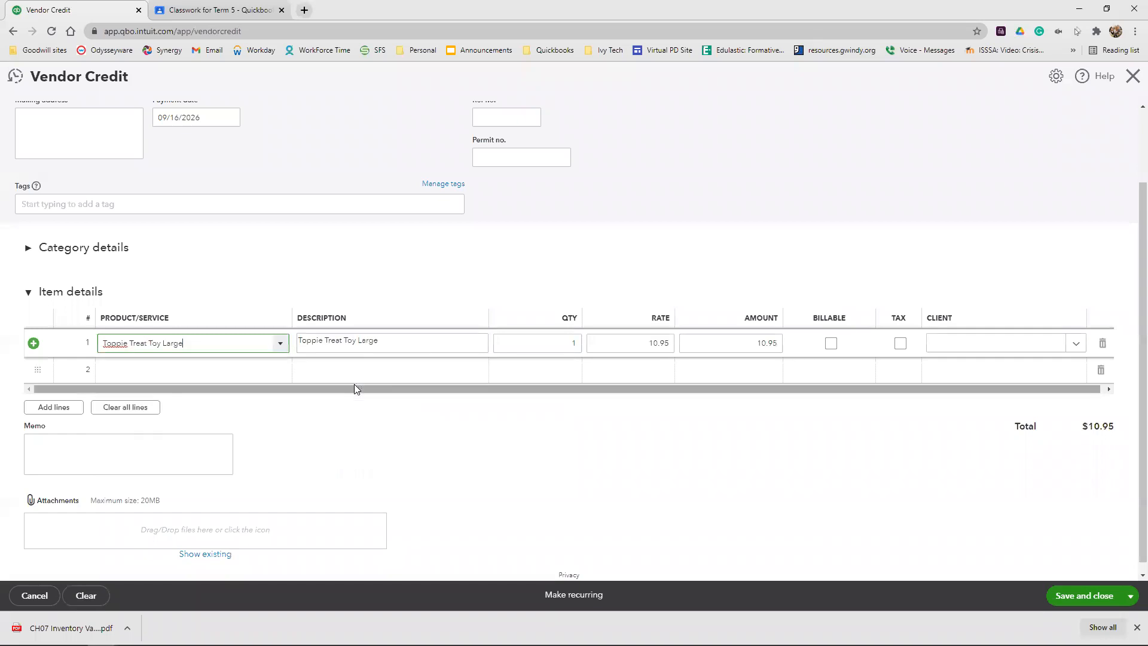
pyautogui.click(547, 339)
pyautogui.write('10')
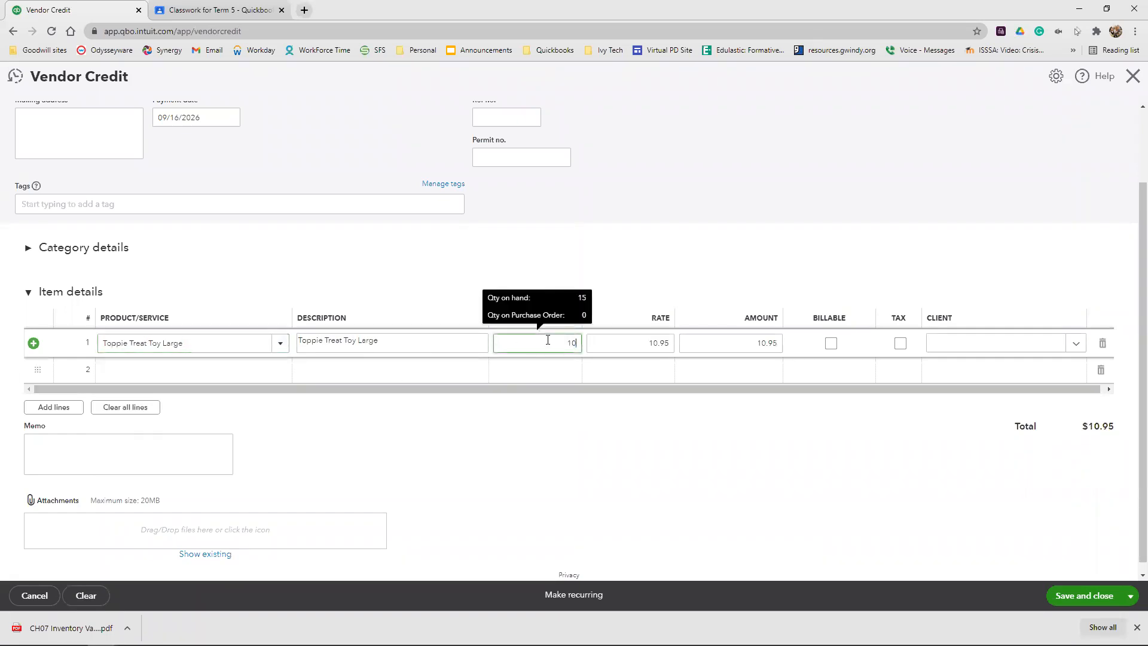
pyautogui.click(801, 279)
pyautogui.click(731, 287)
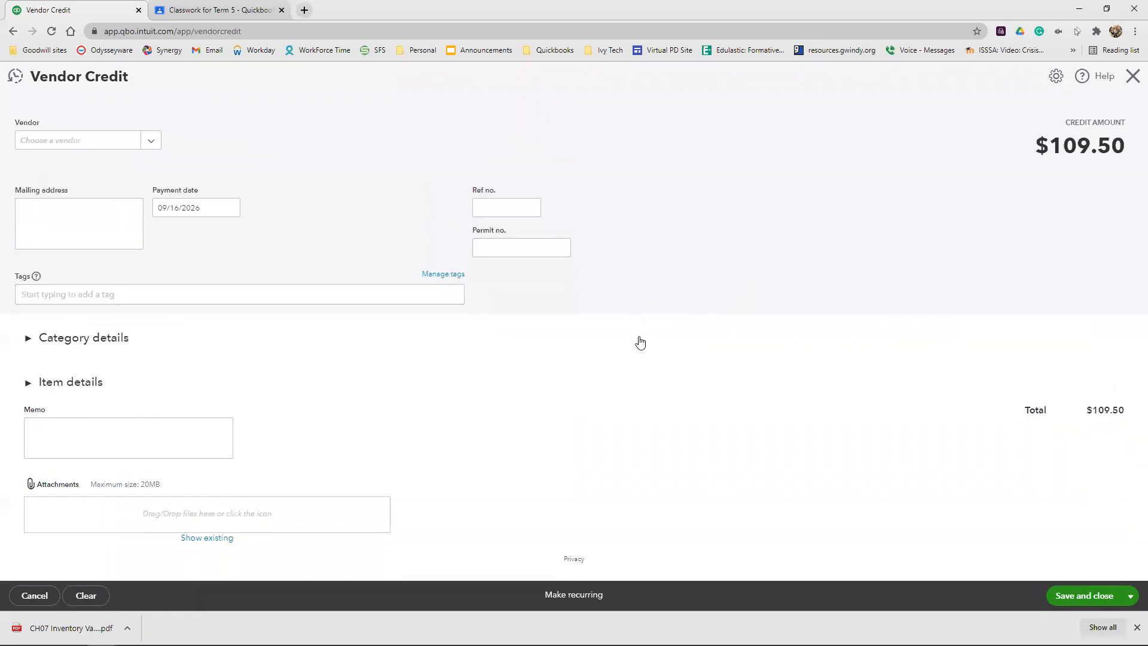
pyautogui.click(158, 387)
pyautogui.click(904, 435)
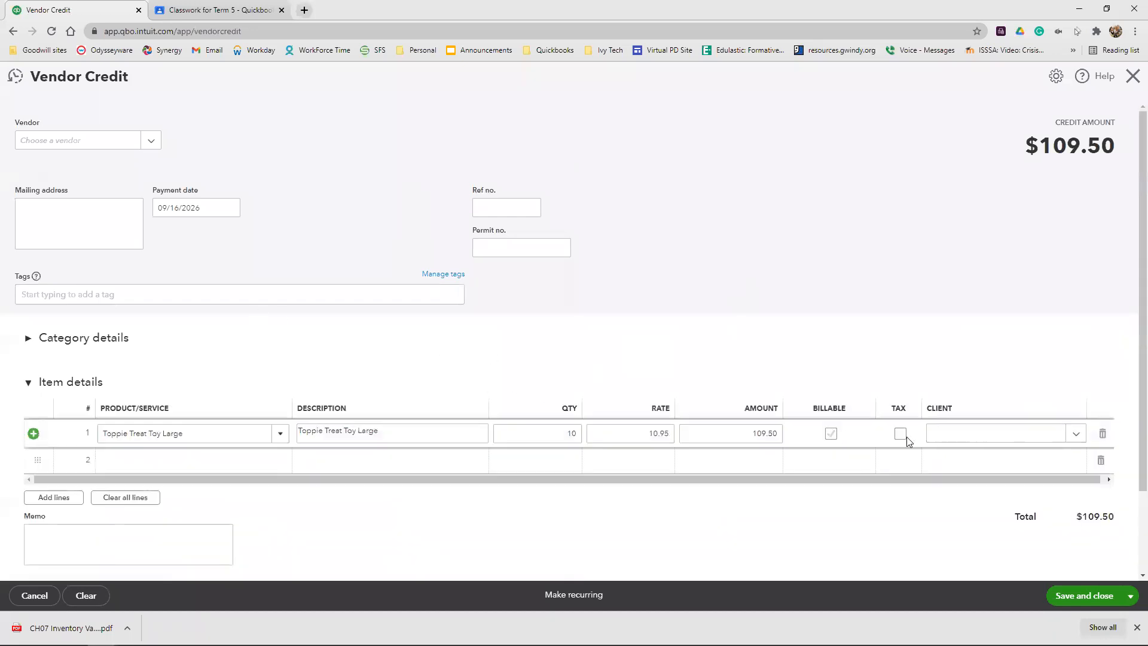
pyautogui.click(901, 439)
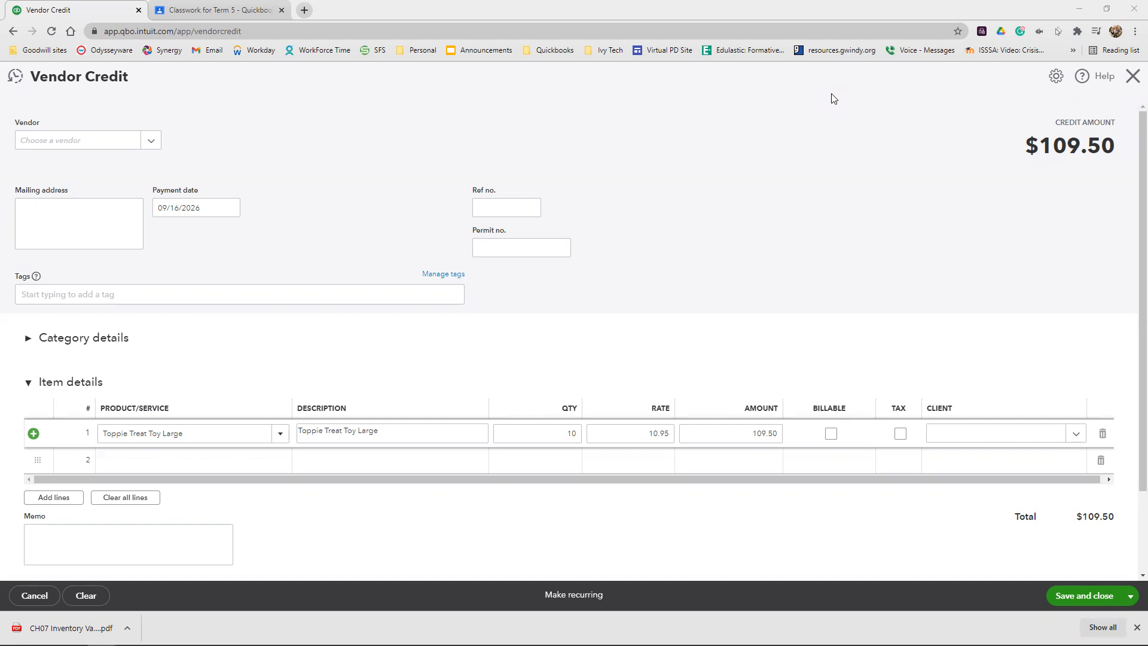
# Set Holly Paw Designs as the vendor, and save and close the vendor credit.
pyautogui.click(98, 142)
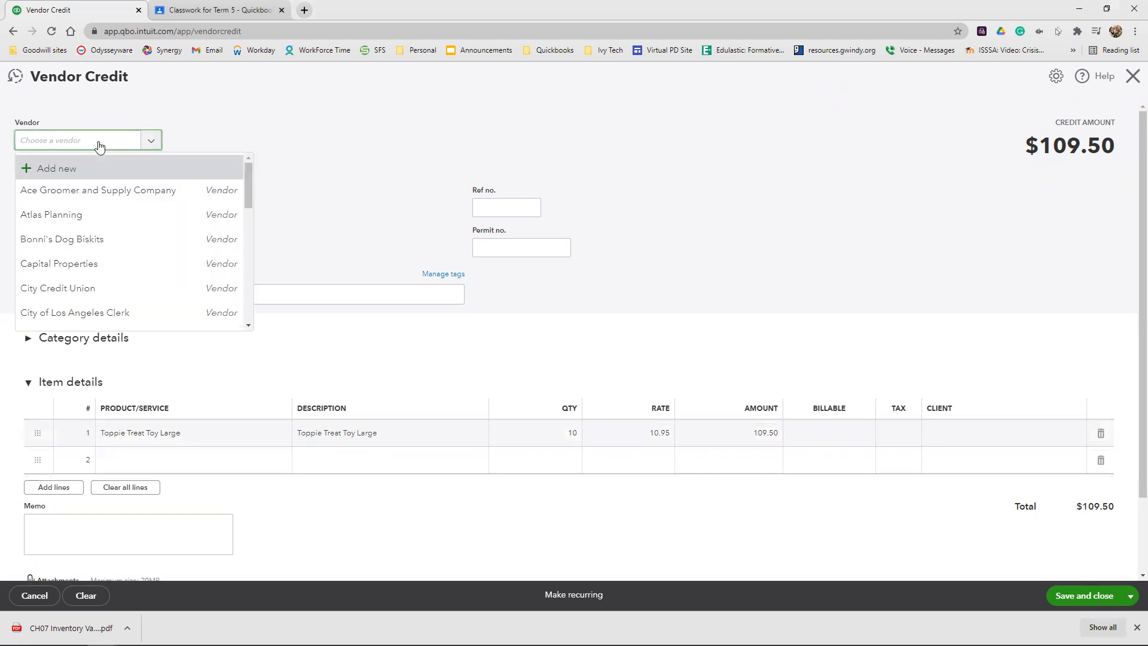
pyautogui.write('holl')
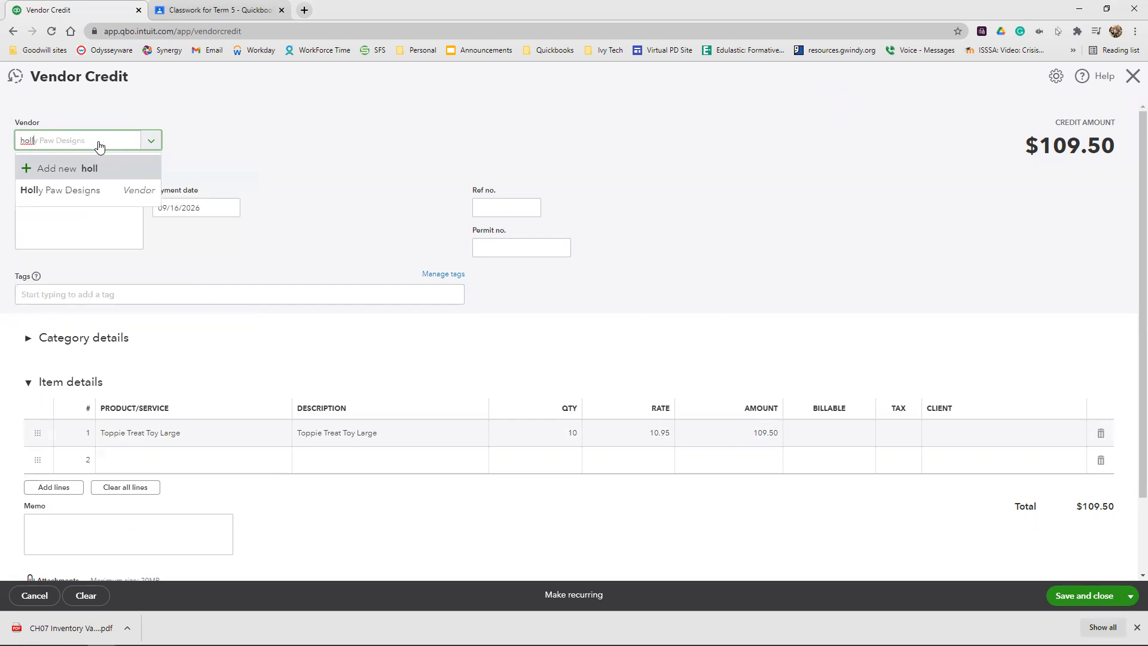
pyautogui.click(111, 191)
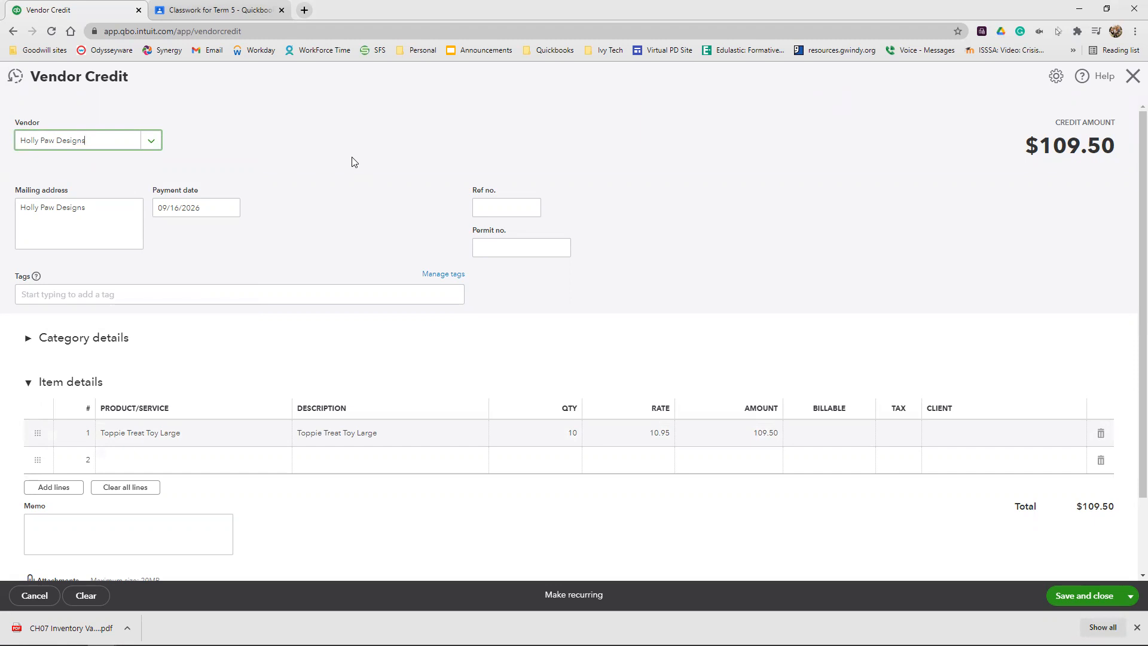
pyautogui.moveTo(1053, 123); pyautogui.dragTo(1116, 118)
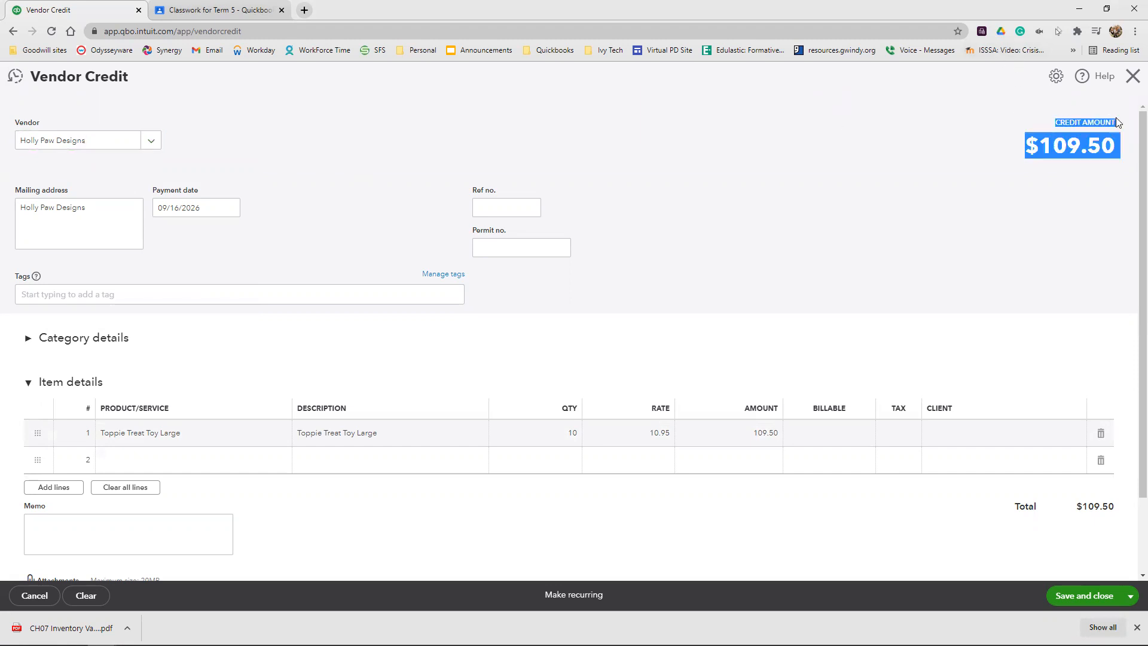
pyautogui.click(1104, 196)
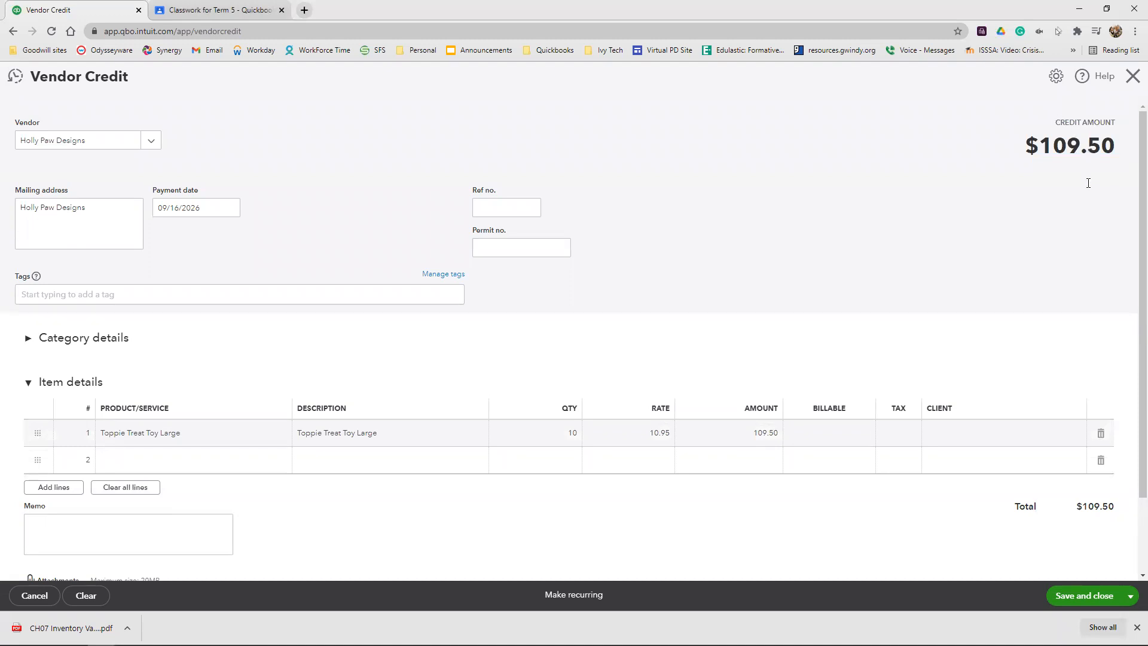
pyautogui.click(1137, 627)
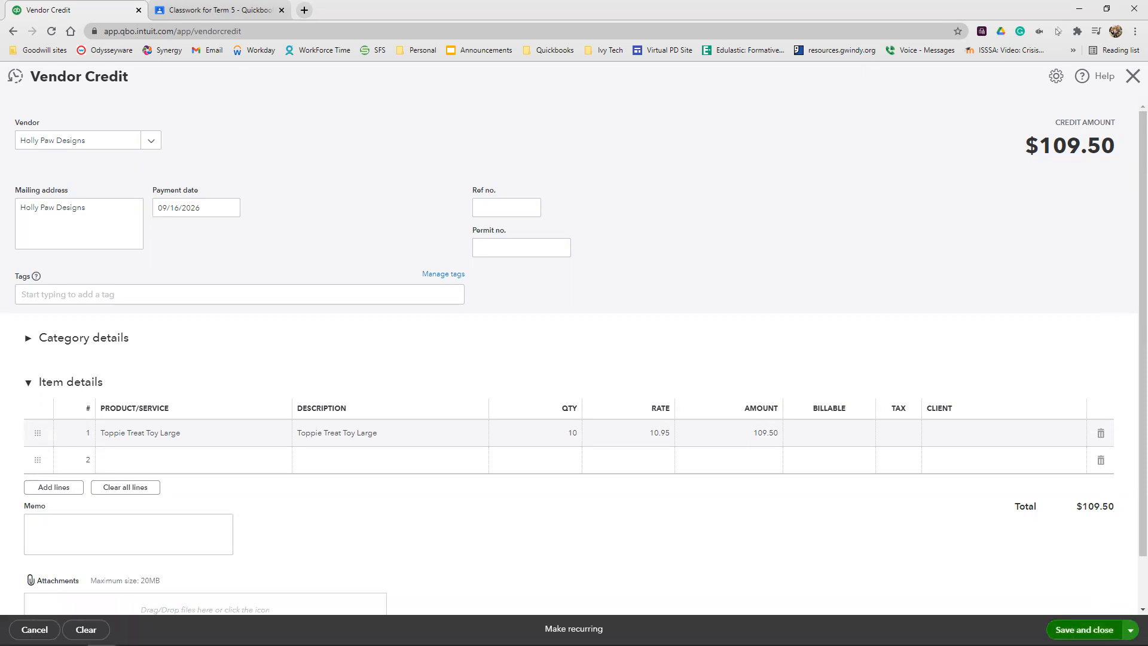
pyautogui.click(1106, 628)
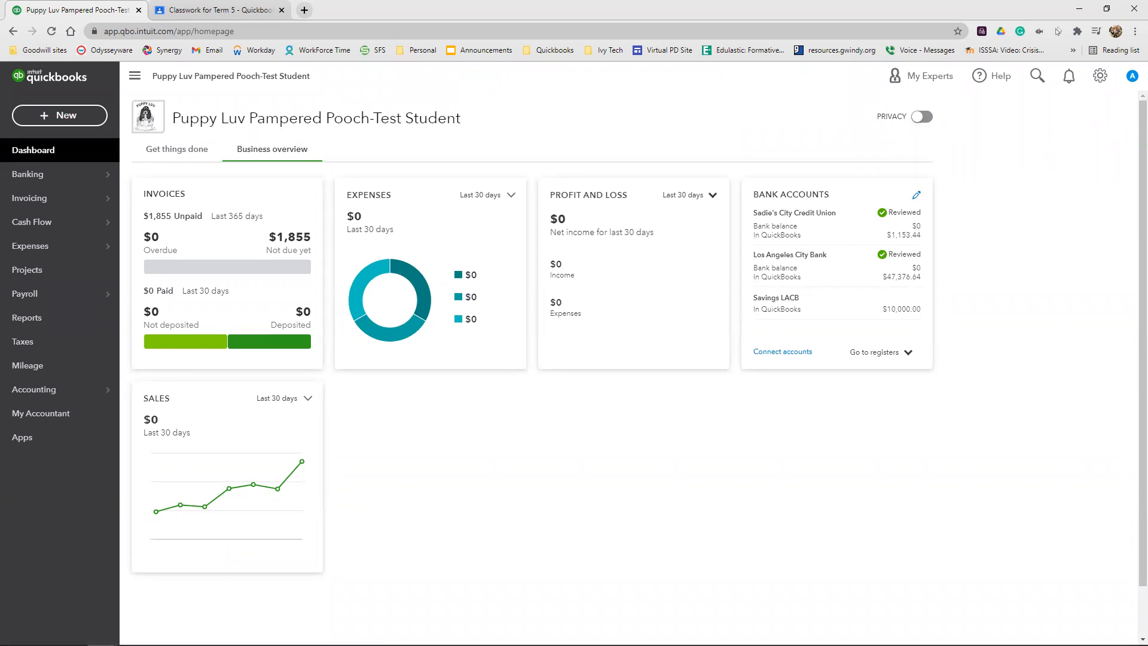
# Open Pay Bills and set the payment date to 09/24/2026.
pyautogui.click(80, 117)
pyautogui.click(186, 258)
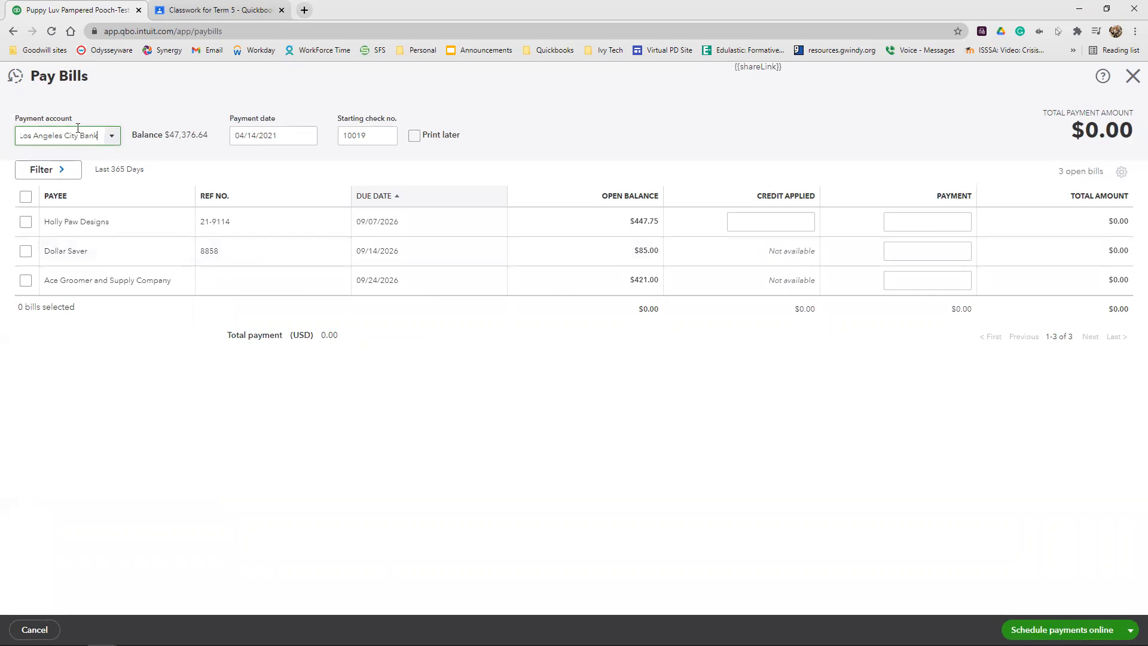
pyautogui.click(281, 133)
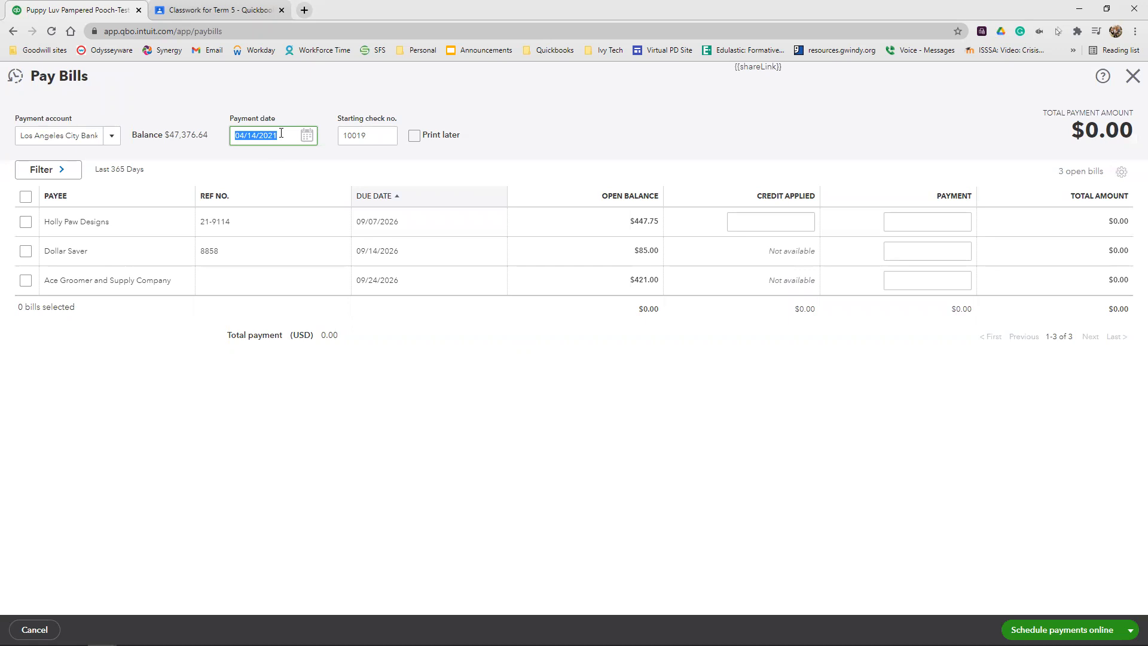
pyautogui.write('9/24/2026')
# Select the Holly Paw Designs and Dollar Saver bills for payment, applying the 109.50 credit to the Holly Paw Designs bill.
pyautogui.click(26, 200)
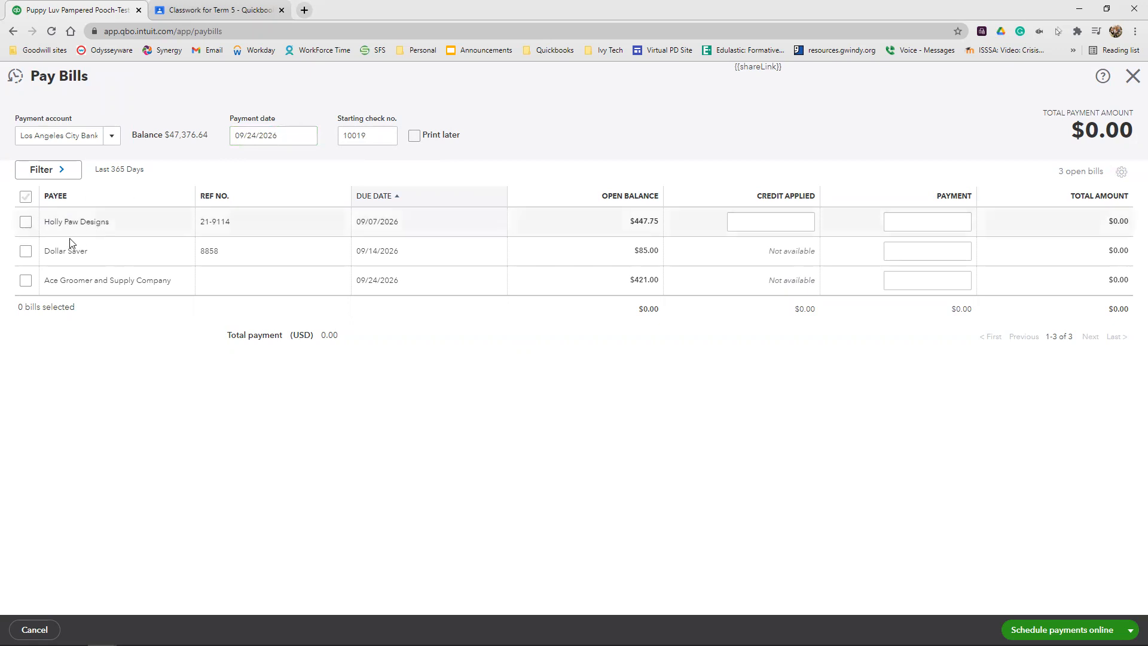
pyautogui.click(25, 251)
pyautogui.click(25, 222)
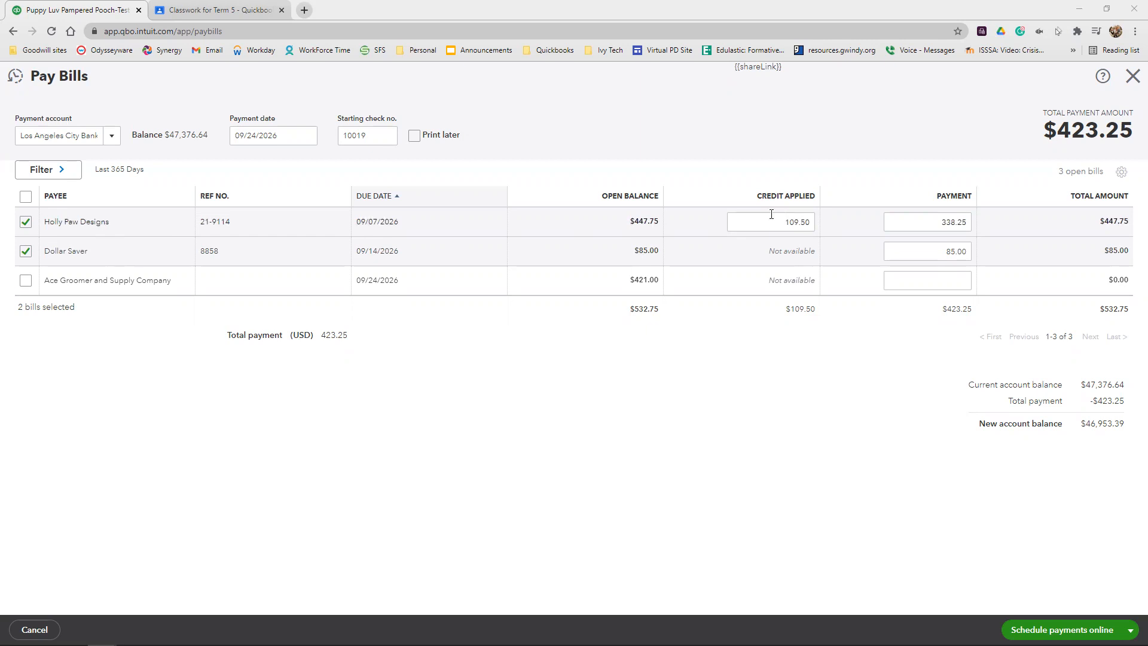
pyautogui.click(813, 222)
pyautogui.click(637, 97)
pyautogui.click(954, 228)
# Save and print the selected bill payments, and finish the print checks setup with the Voucher check type.
pyautogui.click(1130, 630)
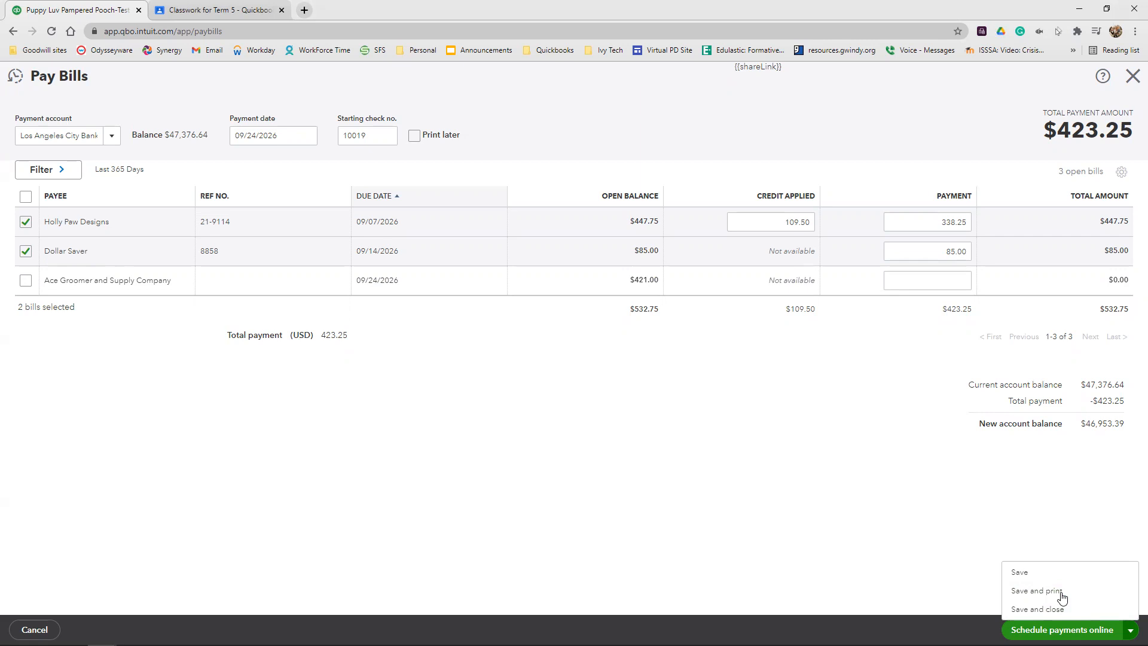
pyautogui.click(1037, 590)
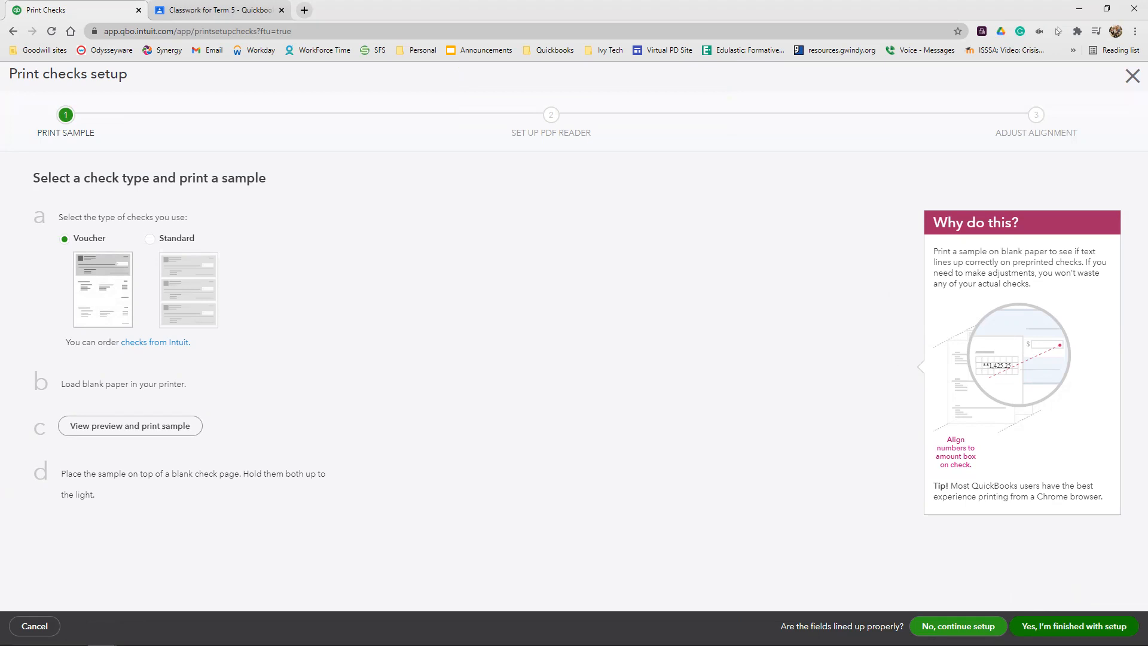
pyautogui.click(1068, 626)
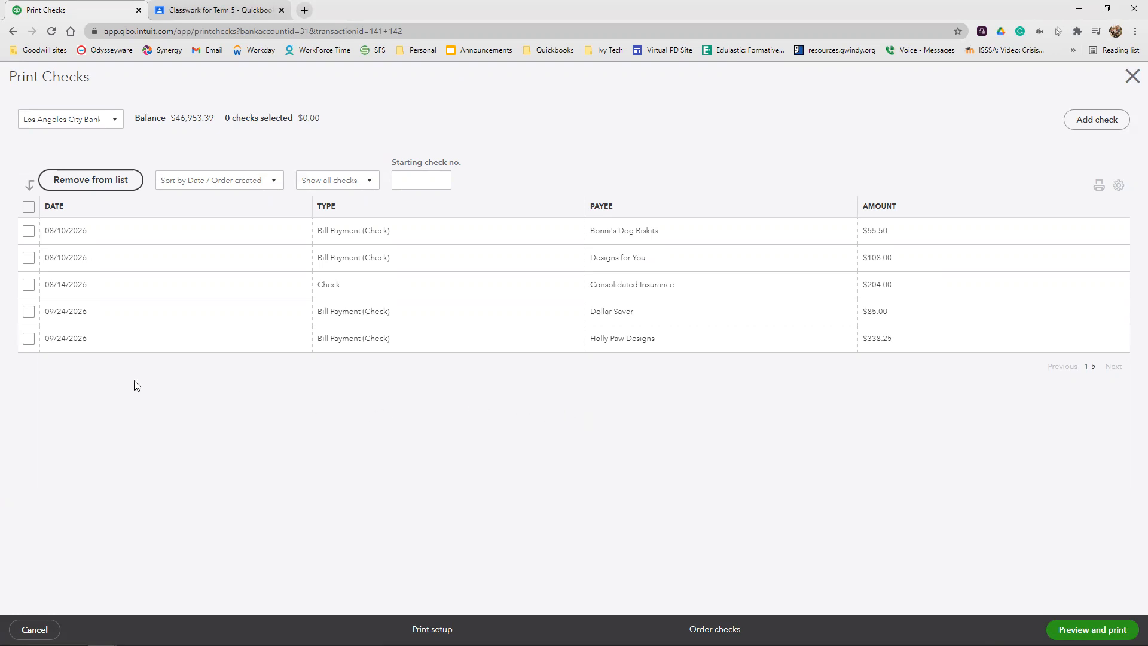
# Select the Holly Paw Designs and Dollar Saver checks and preview them with 10019 as the starting check number.
pyautogui.click(28, 338)
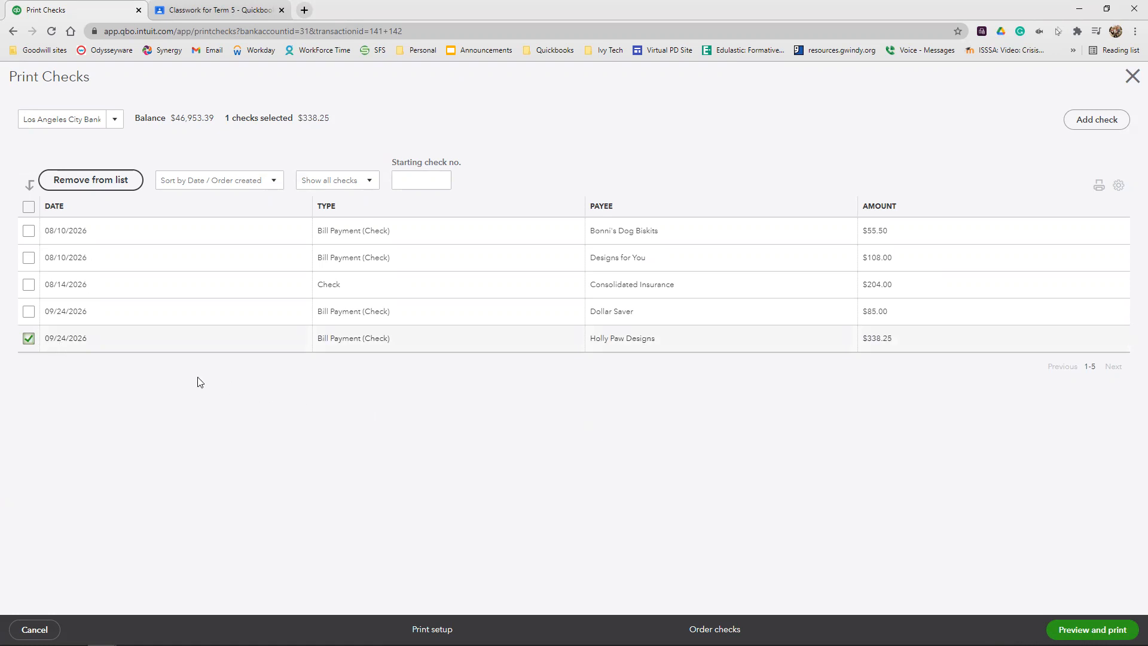
pyautogui.click(28, 311)
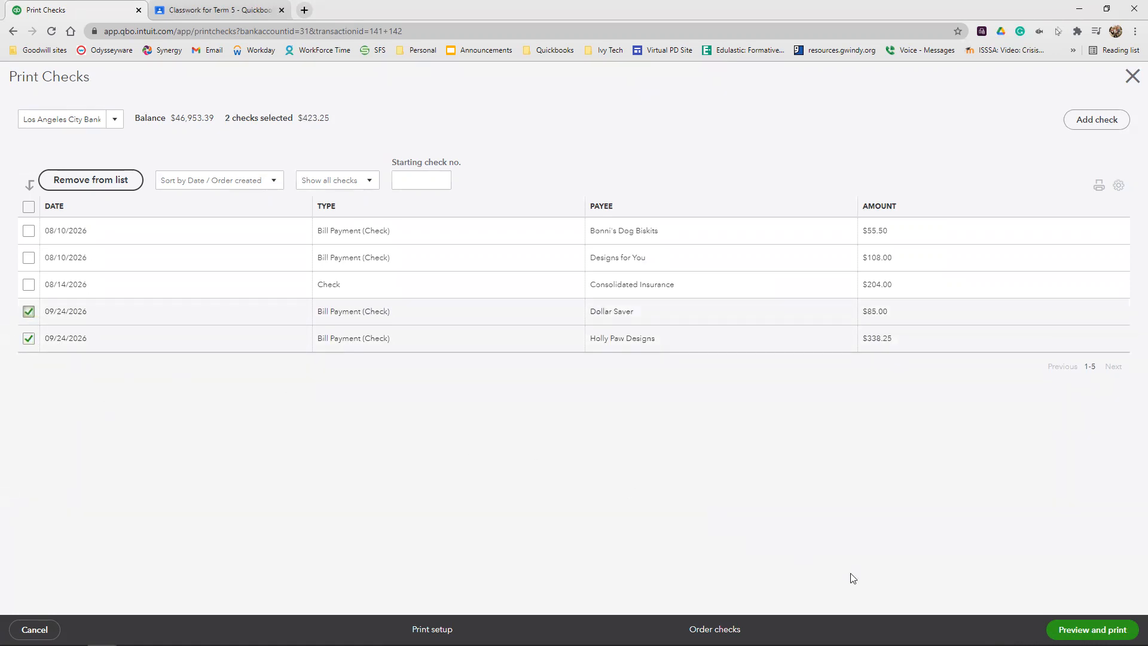
pyautogui.click(1092, 629)
pyautogui.write('10019')
pyautogui.click(1056, 628)
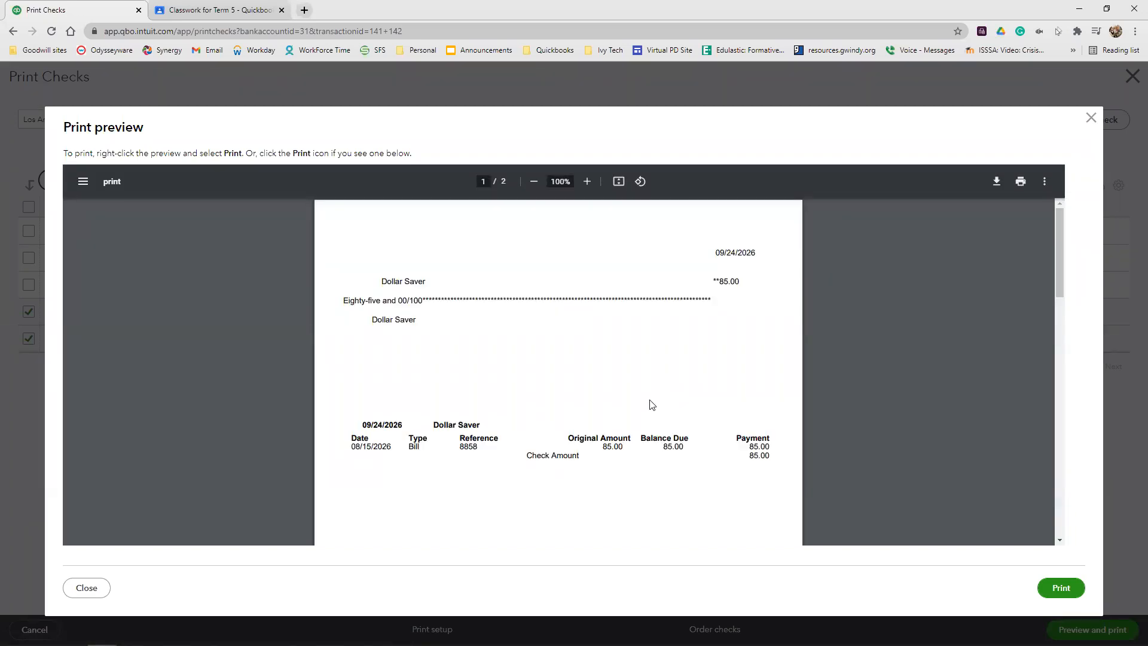
# Review the check preview through page 2, then confirm that all checks printed correctly and leave Print Checks.
pyautogui.scroll(-10, 664, 395)
pyautogui.scroll(-3, 660, 391)
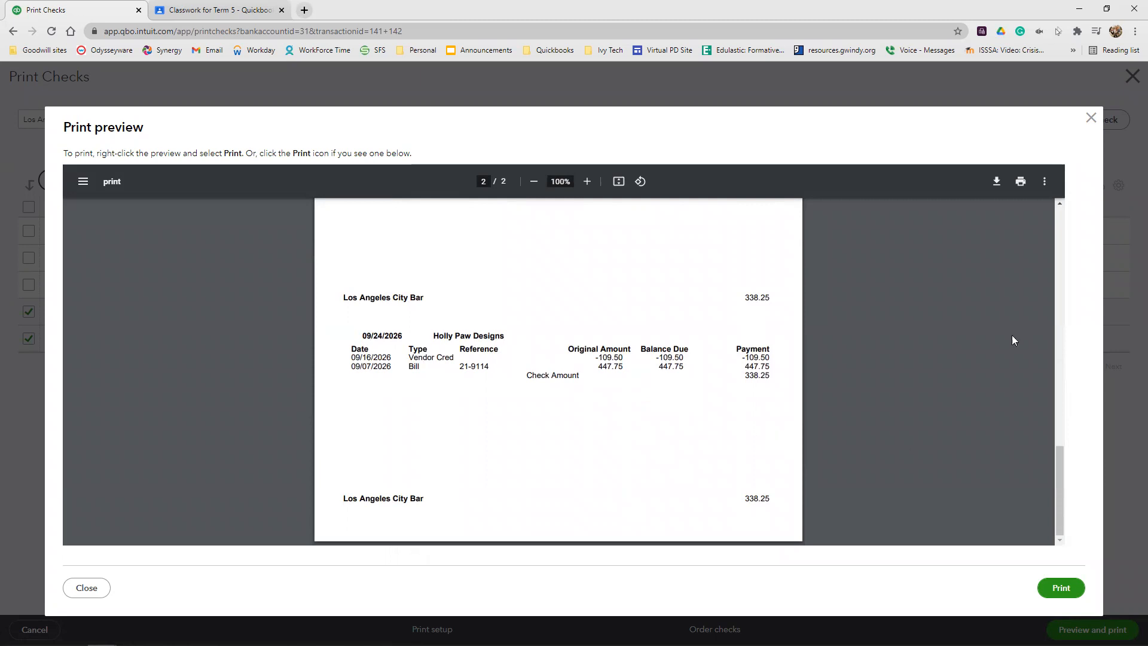
pyautogui.click(84, 596)
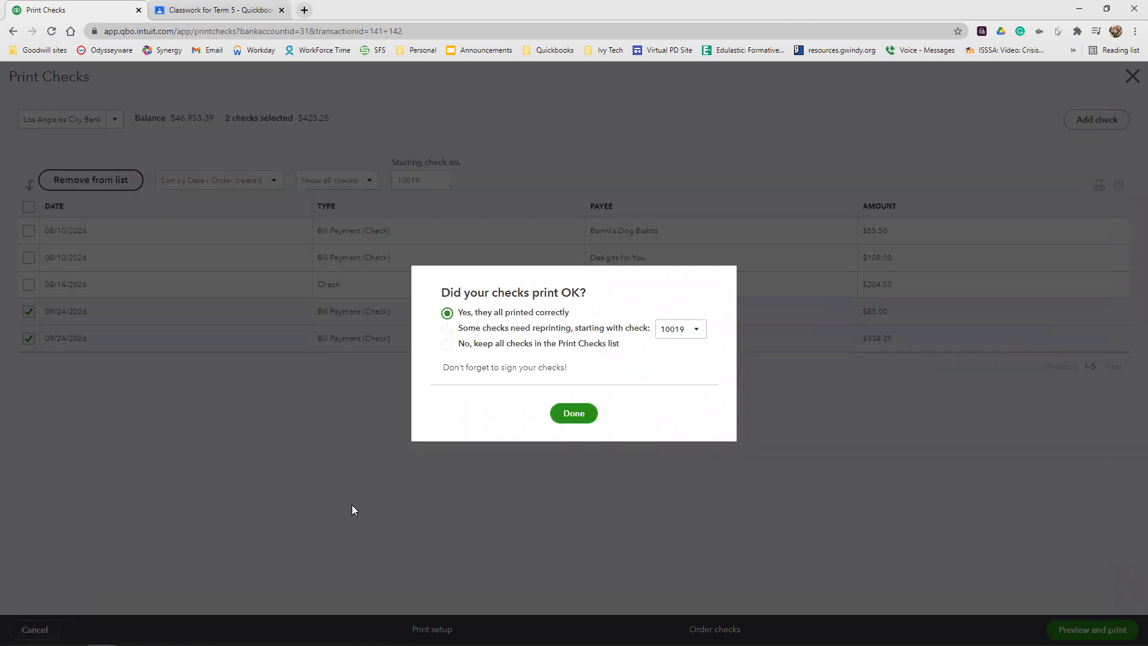
pyautogui.click(577, 414)
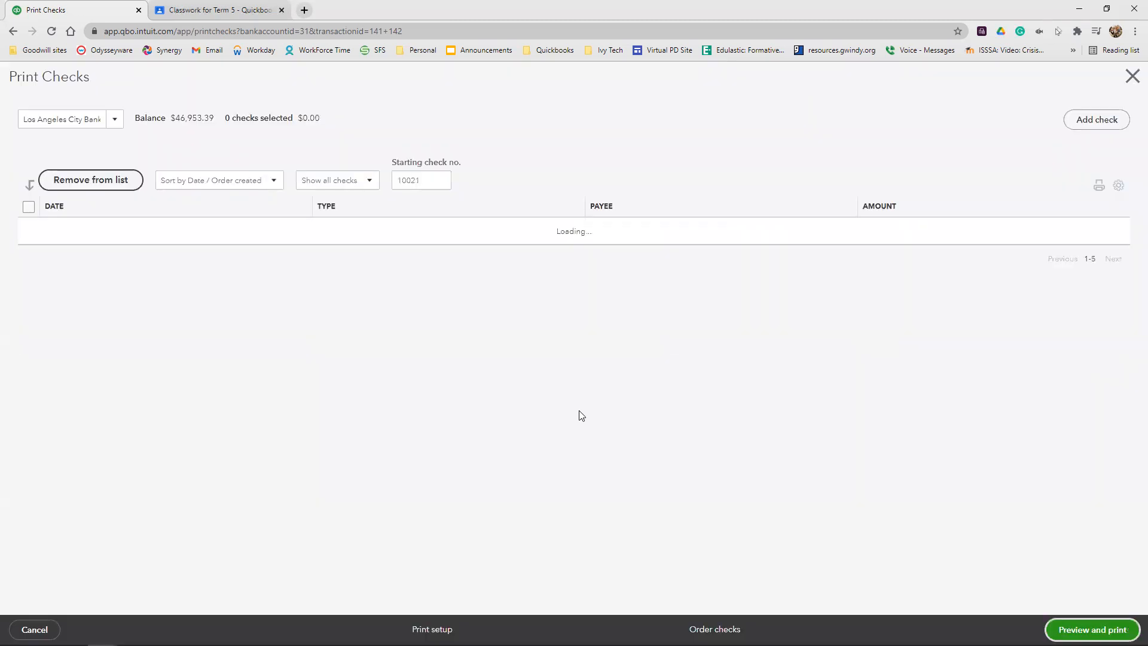
pyautogui.click(1132, 78)
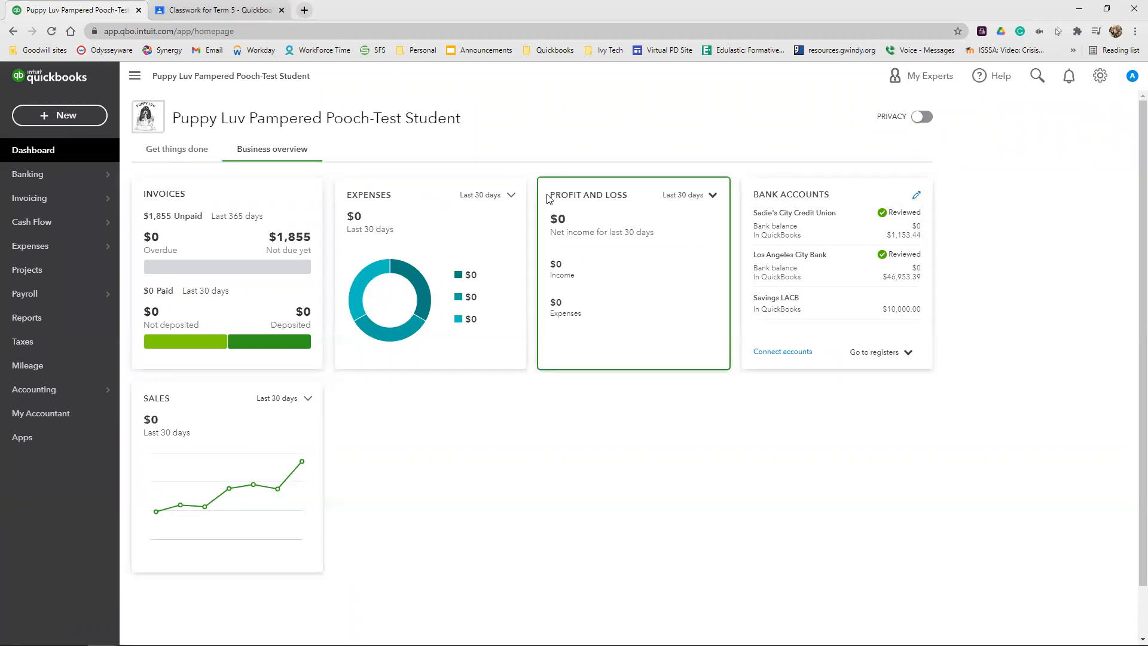
# Find the Sales by Product/Service Summary report by searching the reports for "sales" and open it.
pyautogui.click(70, 322)
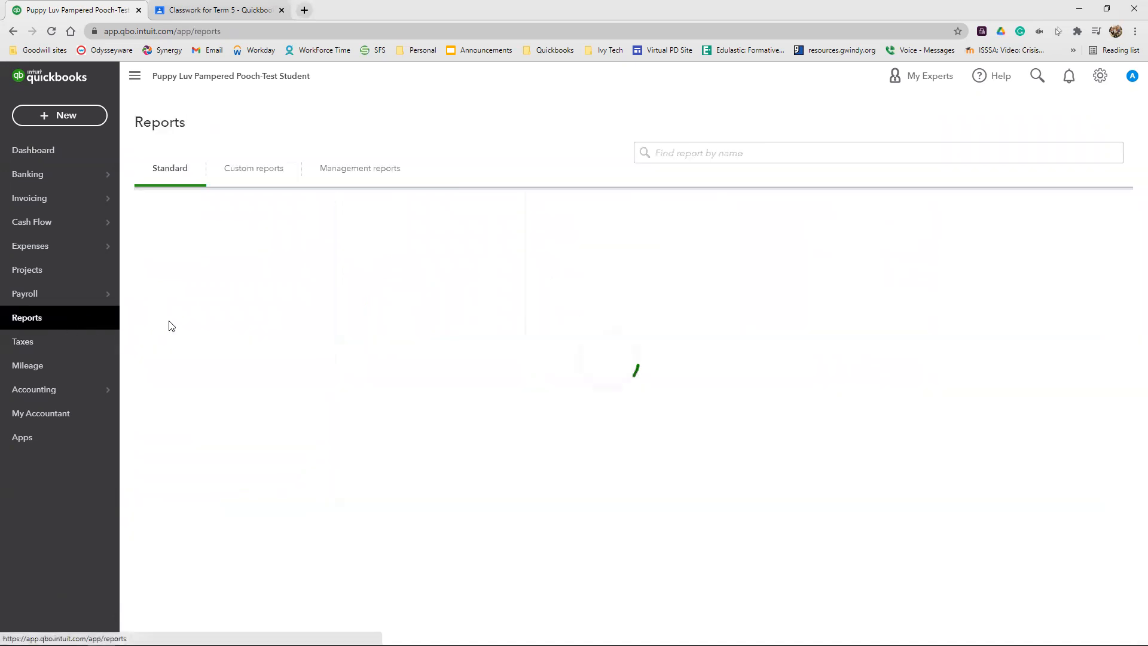
pyautogui.click(722, 150)
pyautogui.click(721, 149)
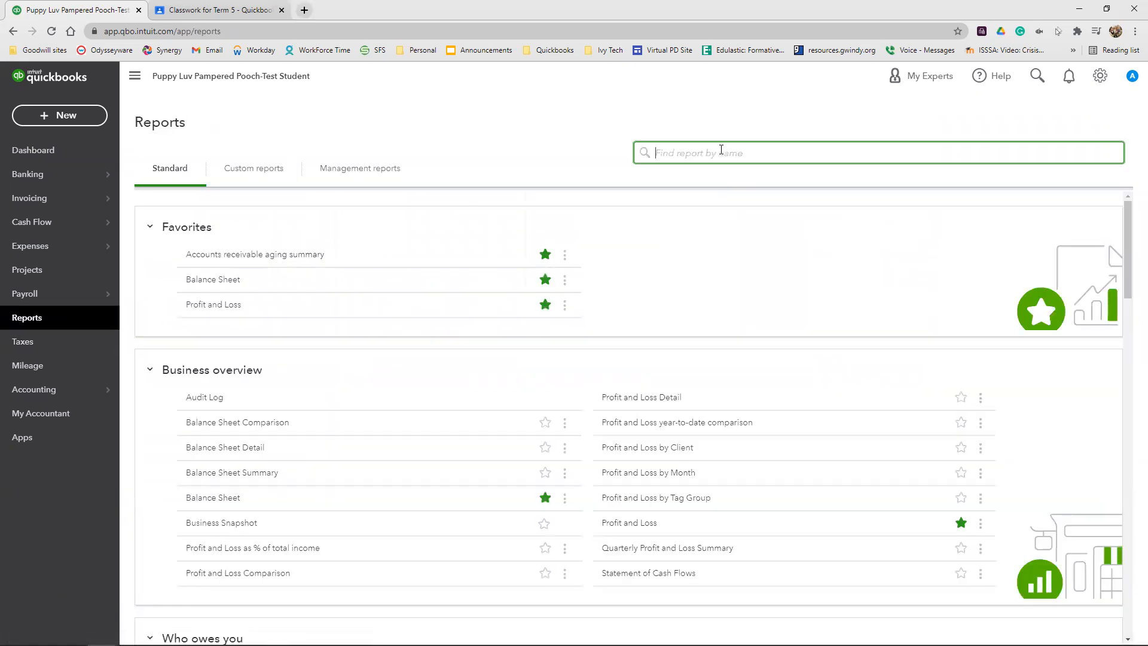
pyautogui.write('sales')
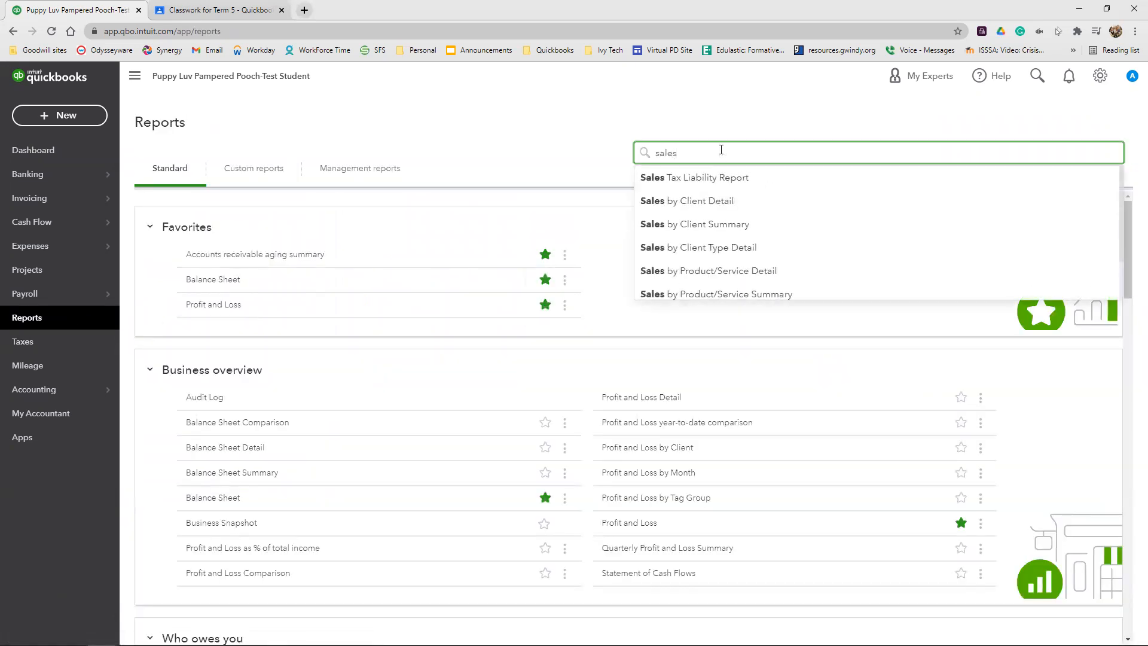
pyautogui.click(773, 288)
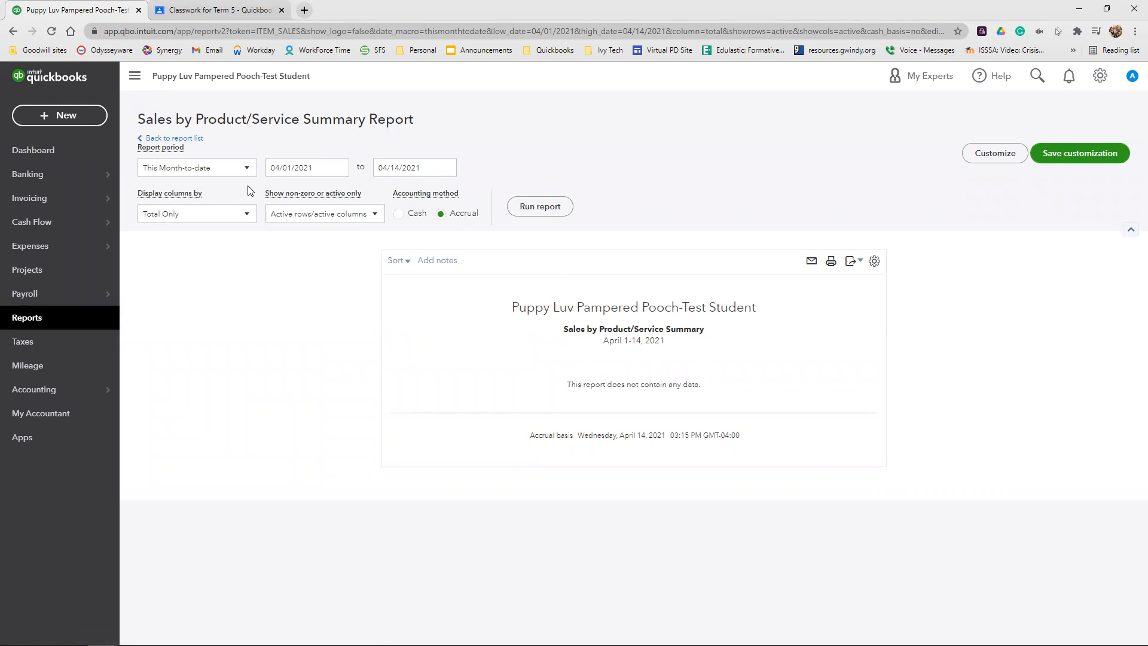
# Run the Sales by Product/Service Summary report for the period 09/01/2026 to 09/18/2026.
pyautogui.click(280, 170)
pyautogui.write('9/1/2020')
pyautogui.click(414, 166)
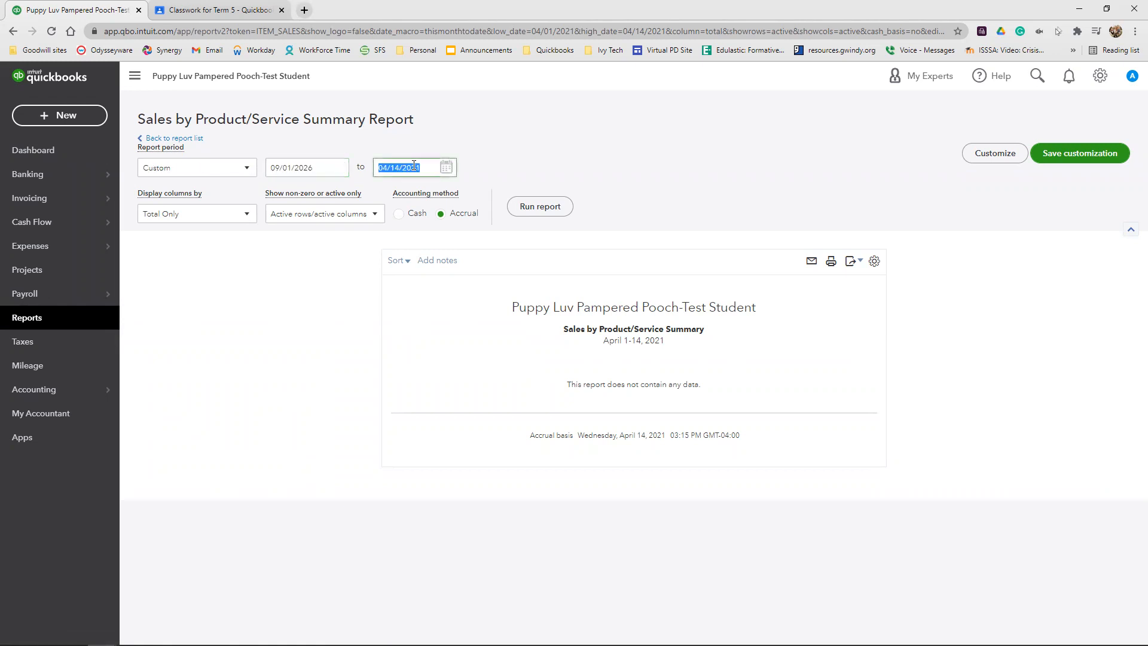
pyautogui.write('9/18/2026')
pyautogui.click(521, 205)
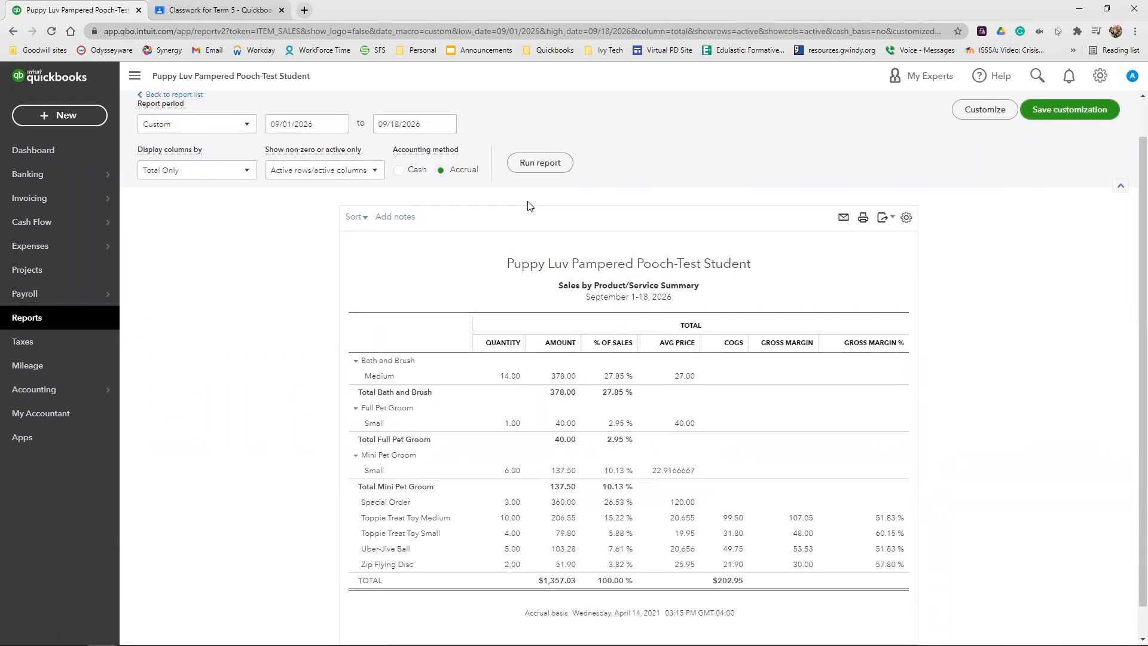
# Export the Sales by Product/Service Summary report as a portrait PDF and open the downloaded file.
pyautogui.click(887, 226)
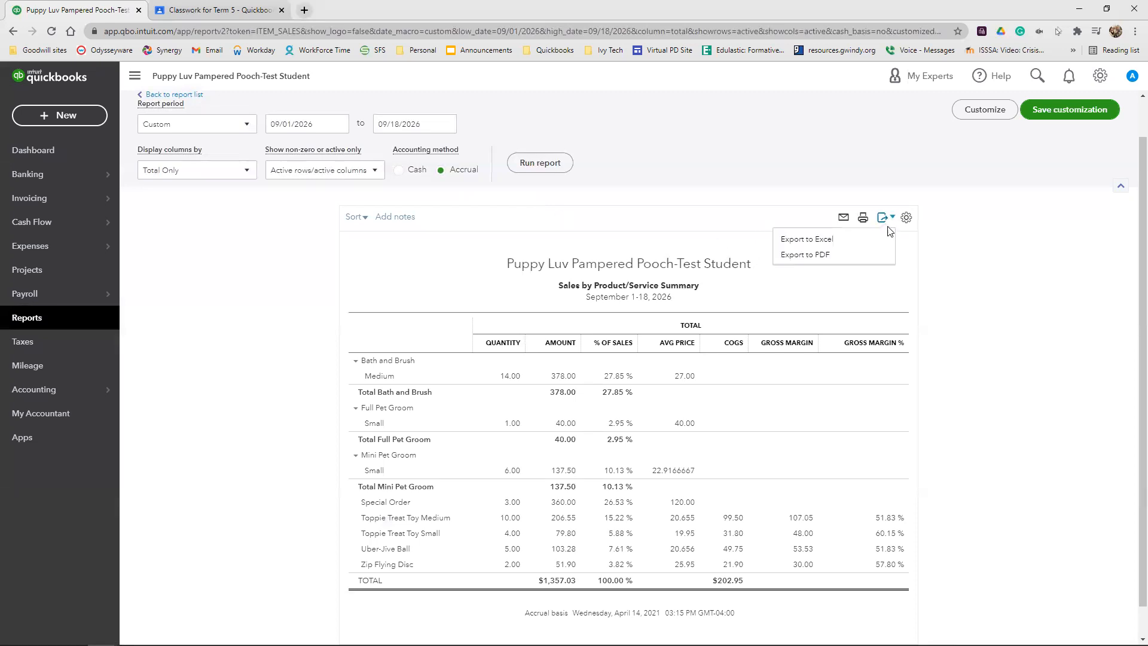
pyautogui.click(850, 254)
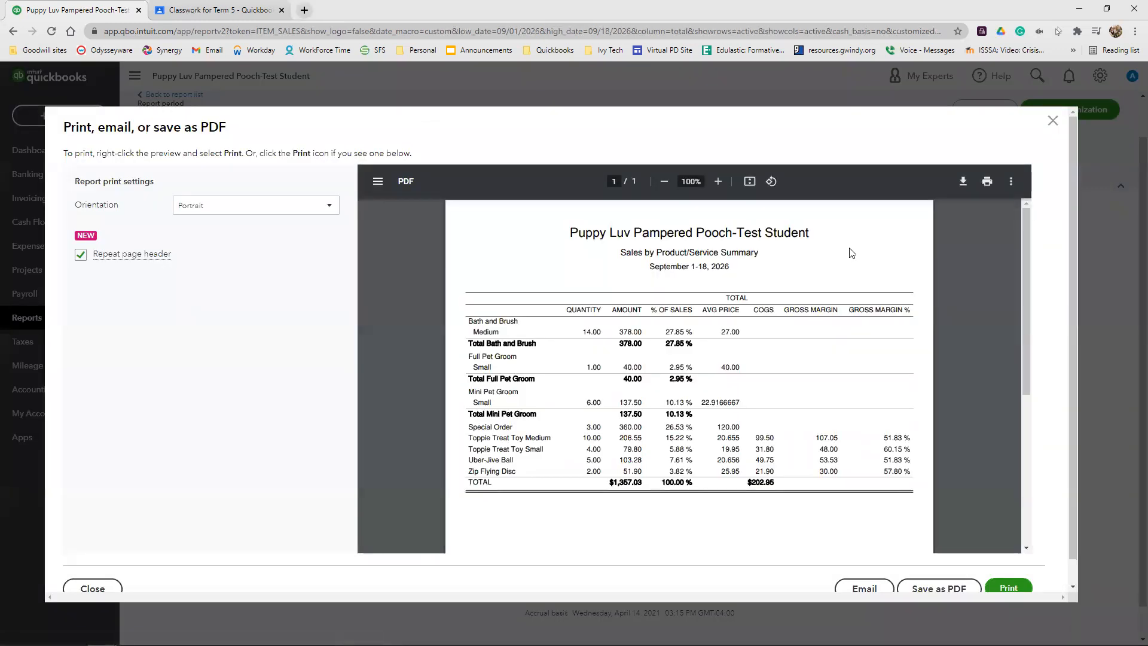
pyautogui.click(938, 588)
pyautogui.click(66, 627)
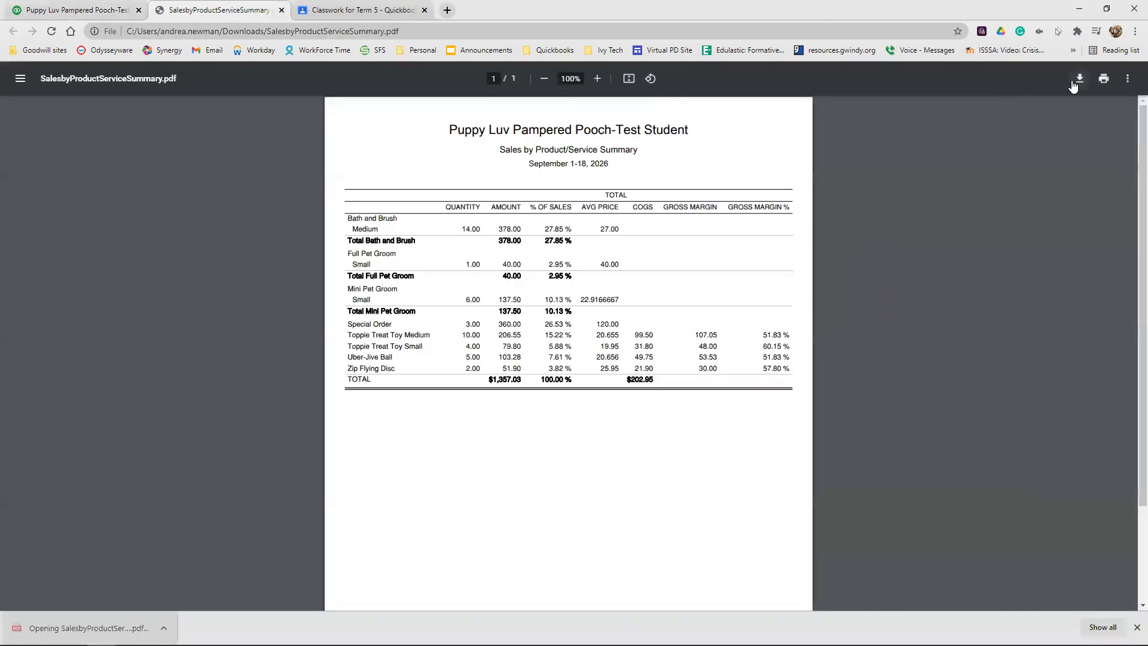
# Save the PDF as "Ch07 Sales by Product-Service Summary" in the QuickBook Saved Files folder, and close the PDF and the export preview.
pyautogui.click(1069, 82)
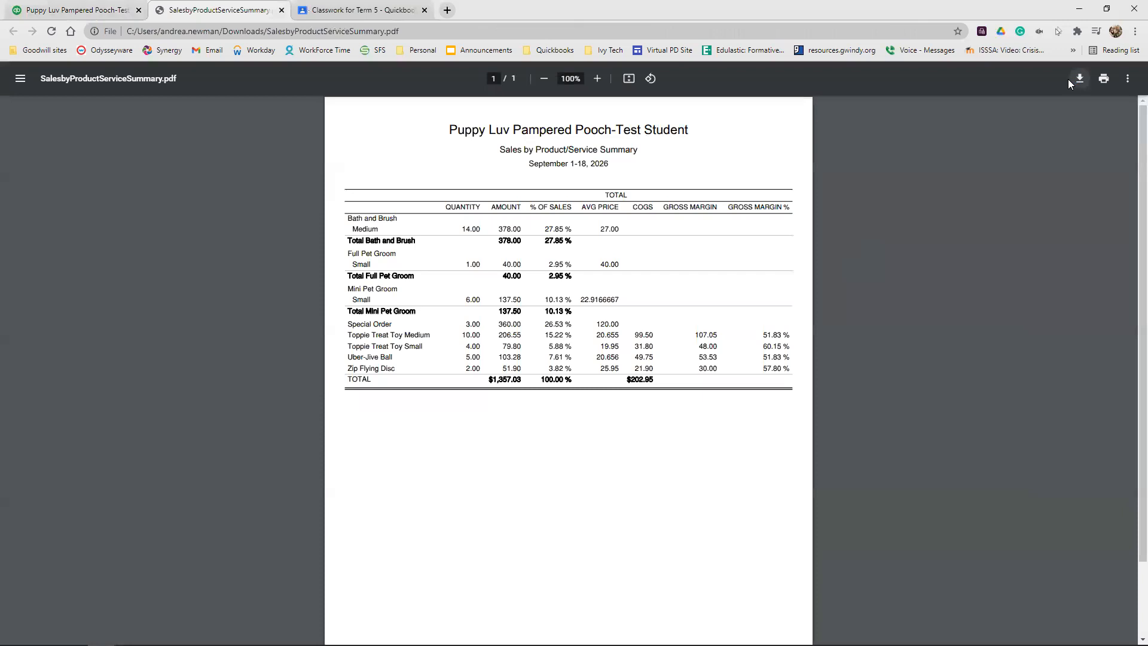
pyautogui.write('C')
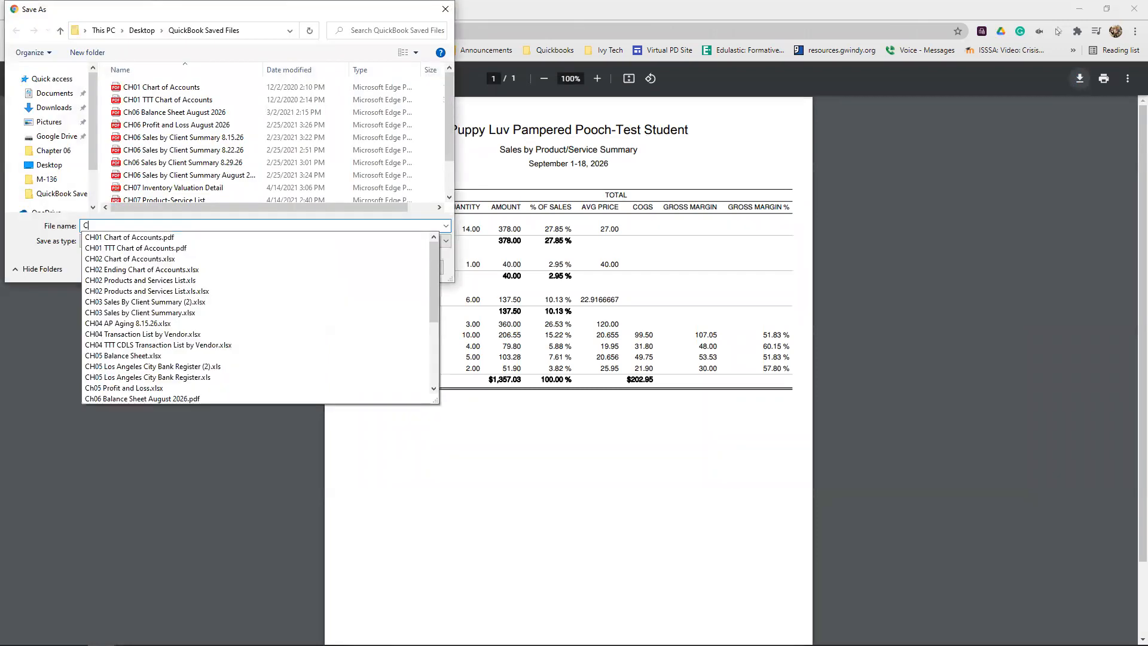
pyautogui.write('h07')
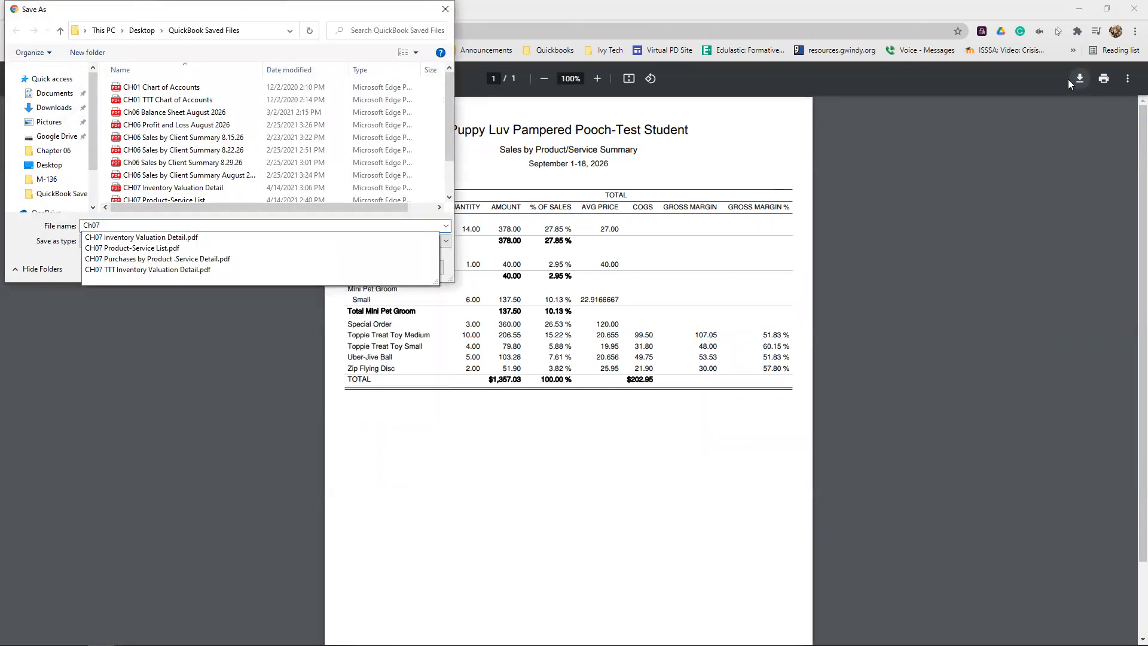
pyautogui.write(' Sales by Pr')
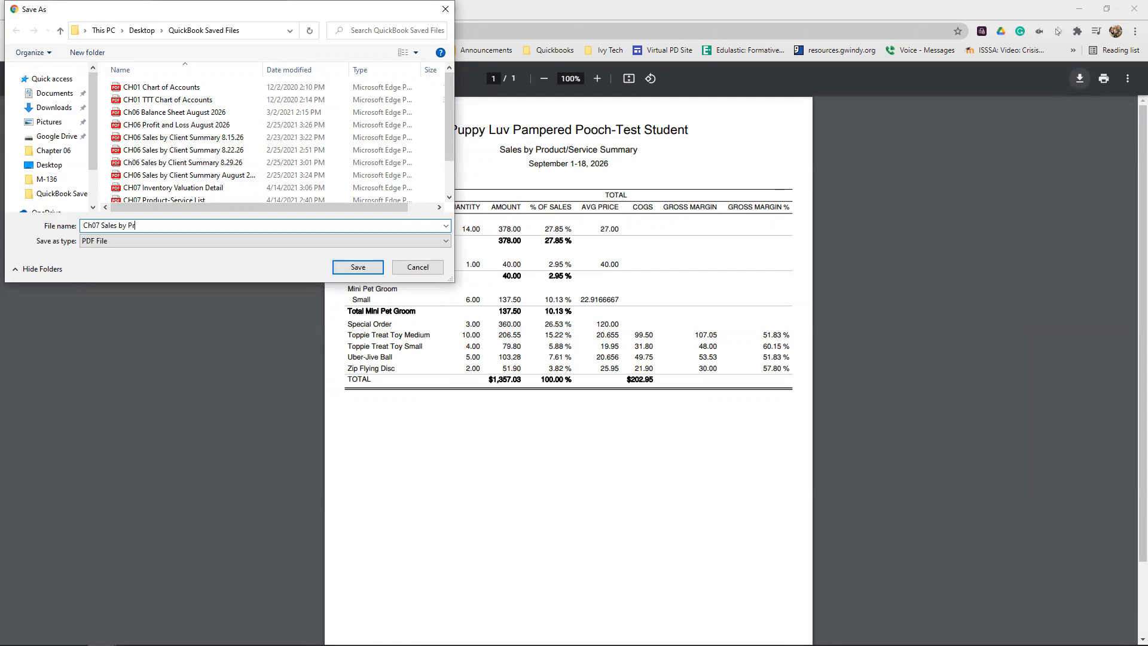
pyautogui.write('oduct-Service Summary')
pyautogui.click(366, 267)
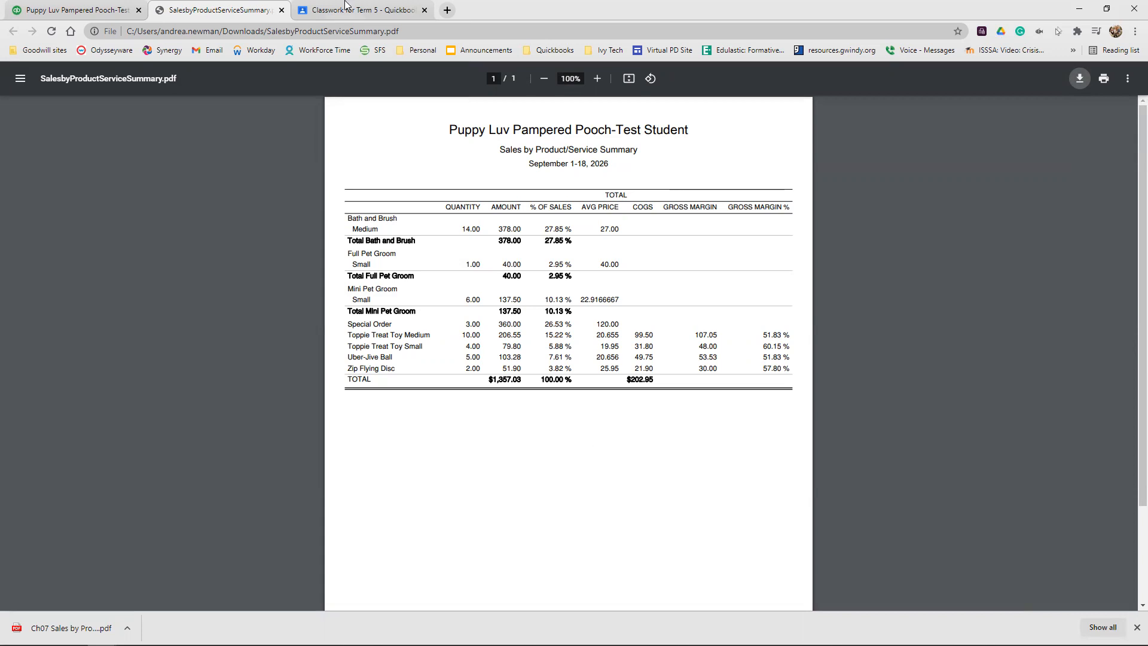
pyautogui.click(281, 10)
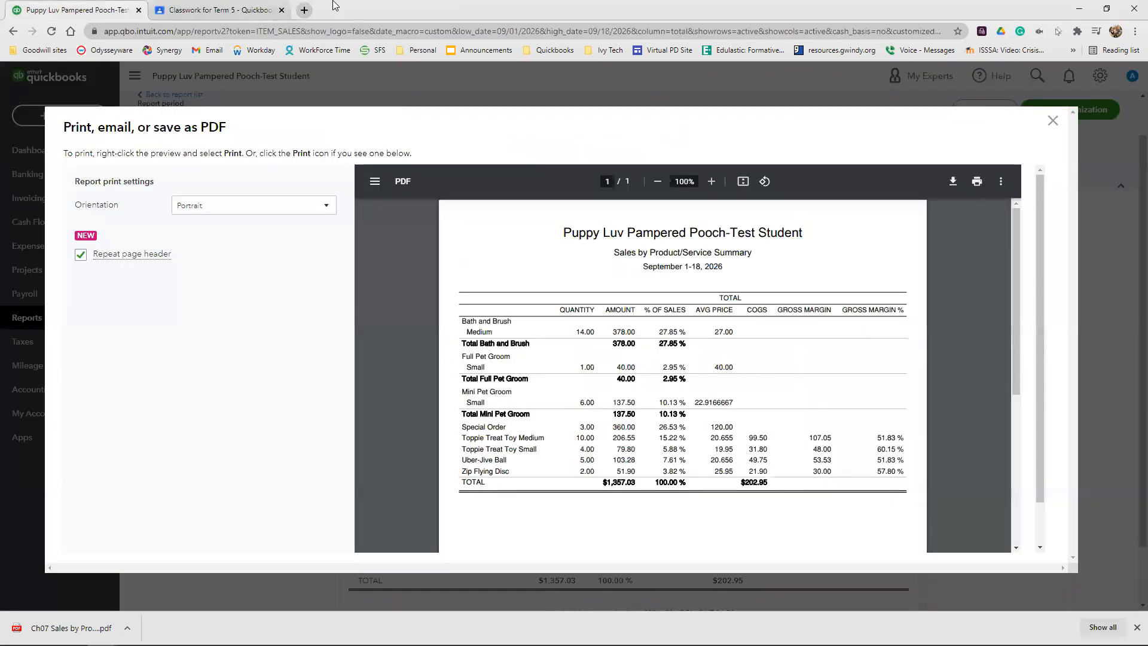
pyautogui.click(1053, 122)
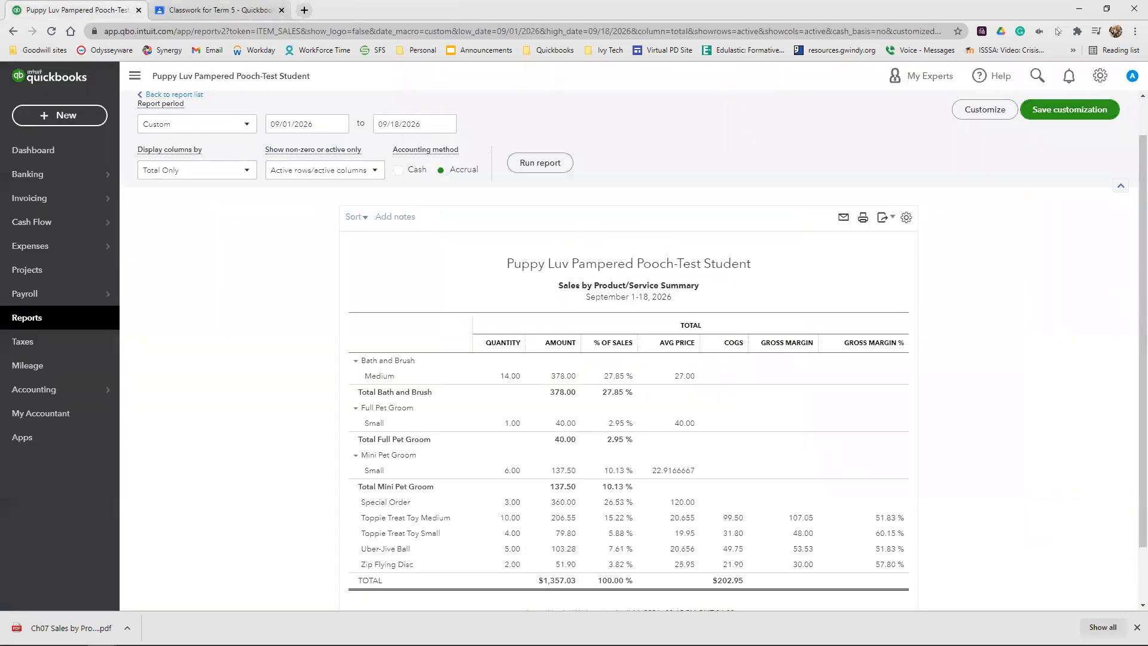
# Leave the report for the dashboard and open the Chart of Accounts.
pyautogui.click(73, 155)
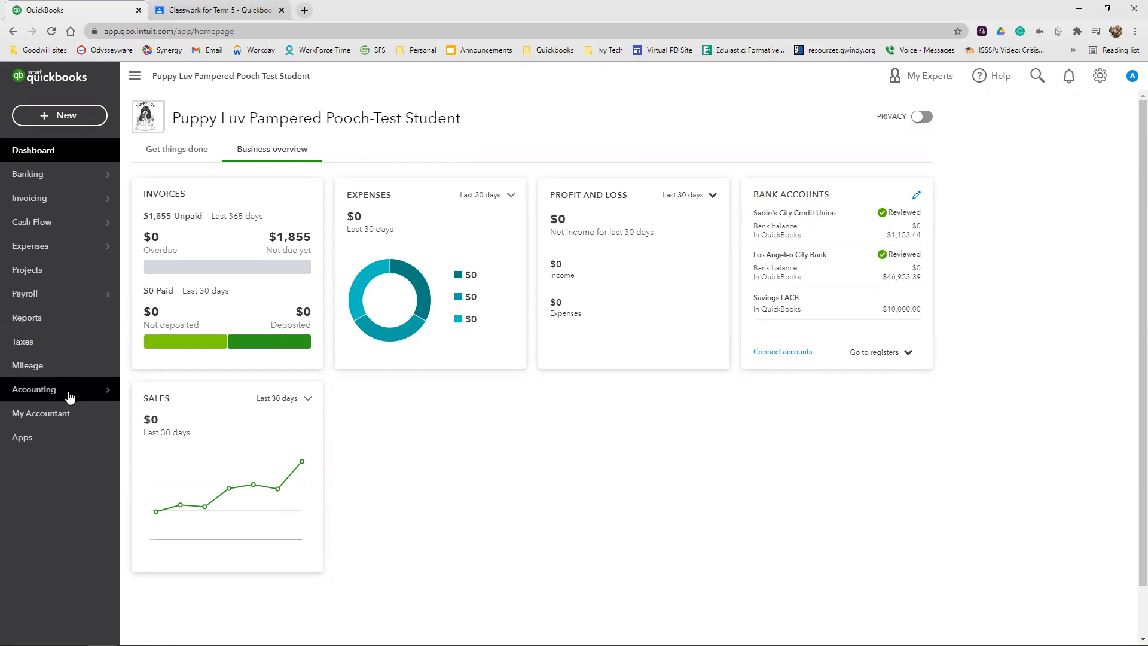
pyautogui.moveTo(72, 394)
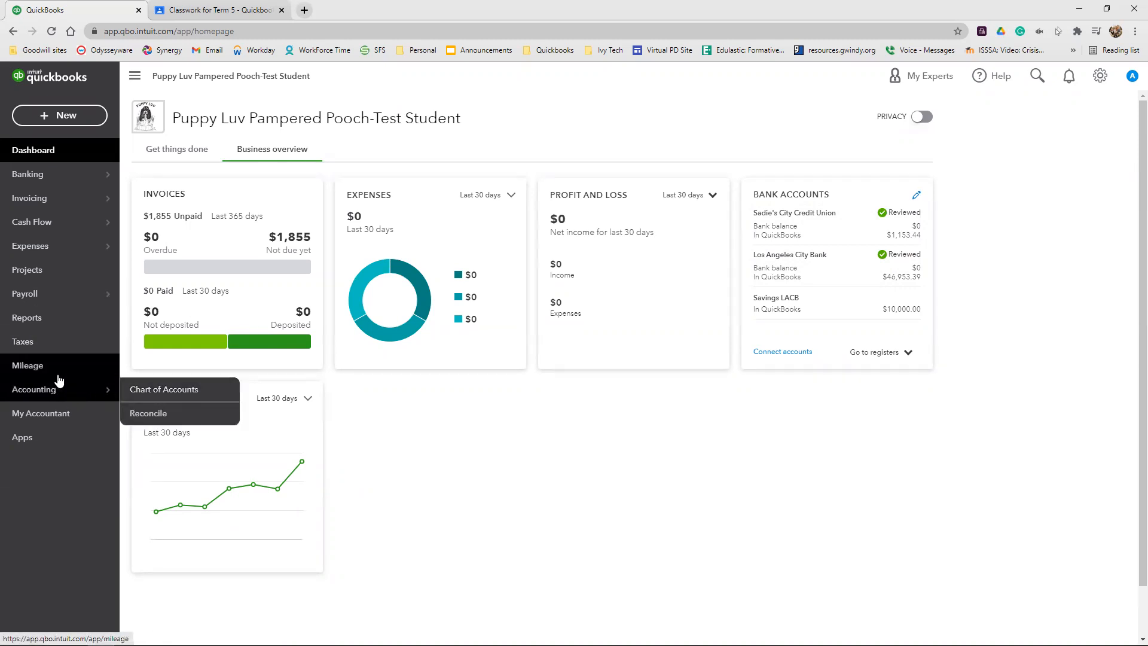
pyautogui.click(166, 391)
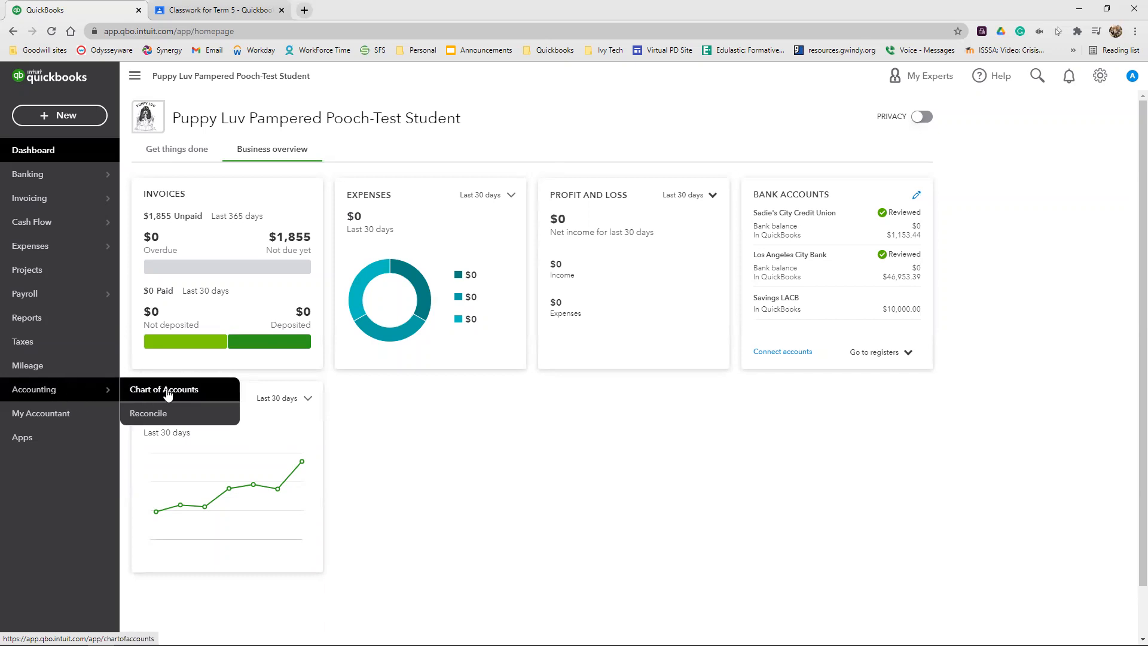